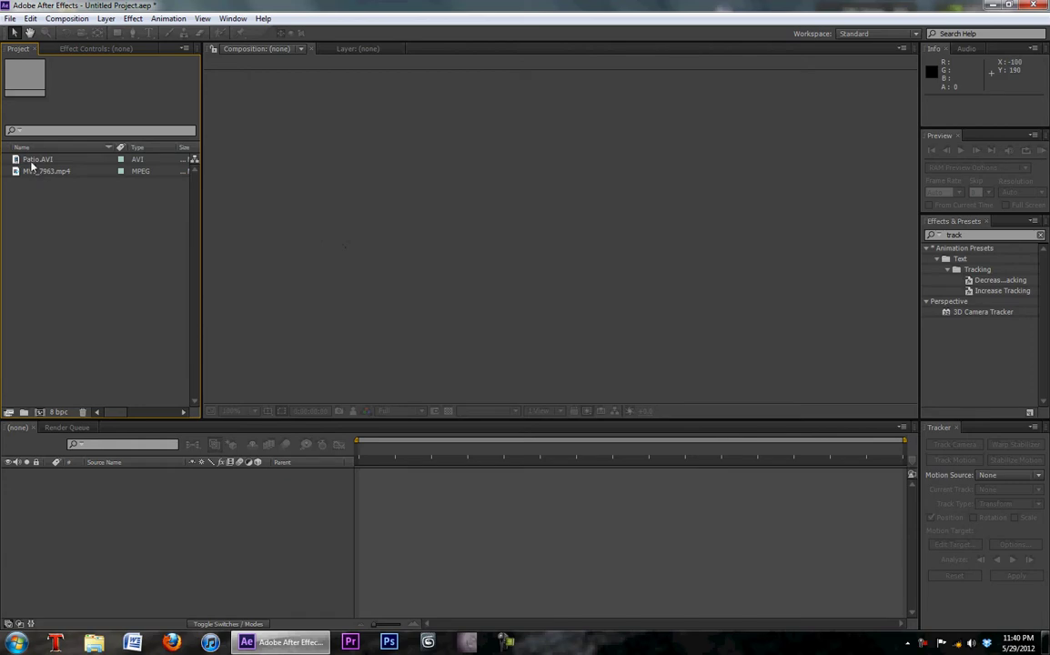
Build a Patio comp from Patio.AVI, add Null 1 above it, and select Patio.AVI.
{"action": "left_click_drag", "start_coordinate": [34, 160], "coordinate": [164, 509]}
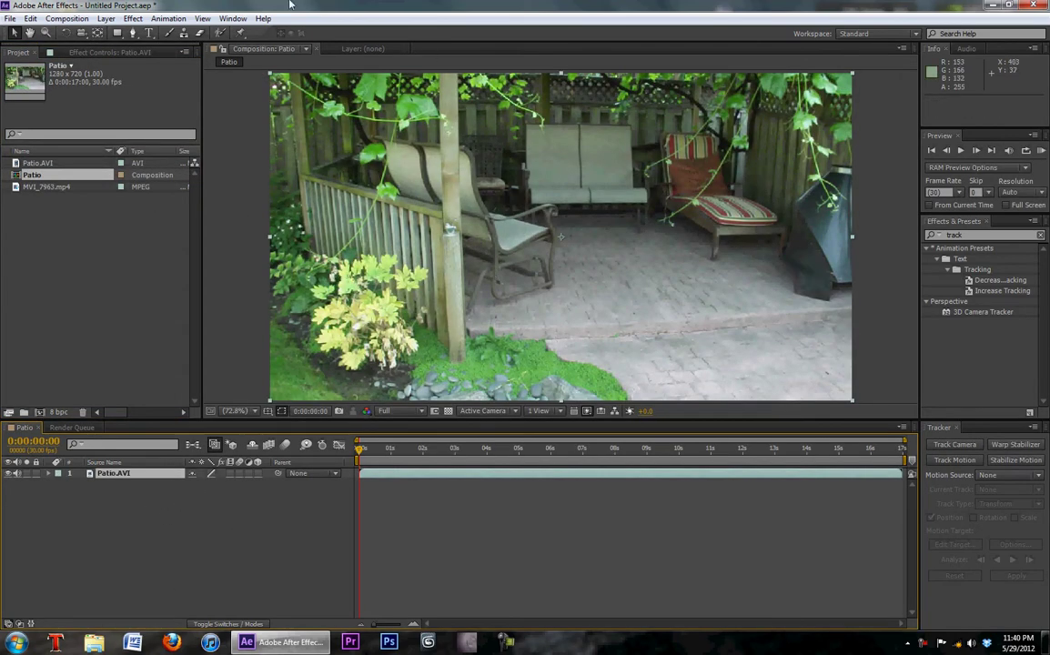
{"action": "left_click", "coordinate": [107, 19]}
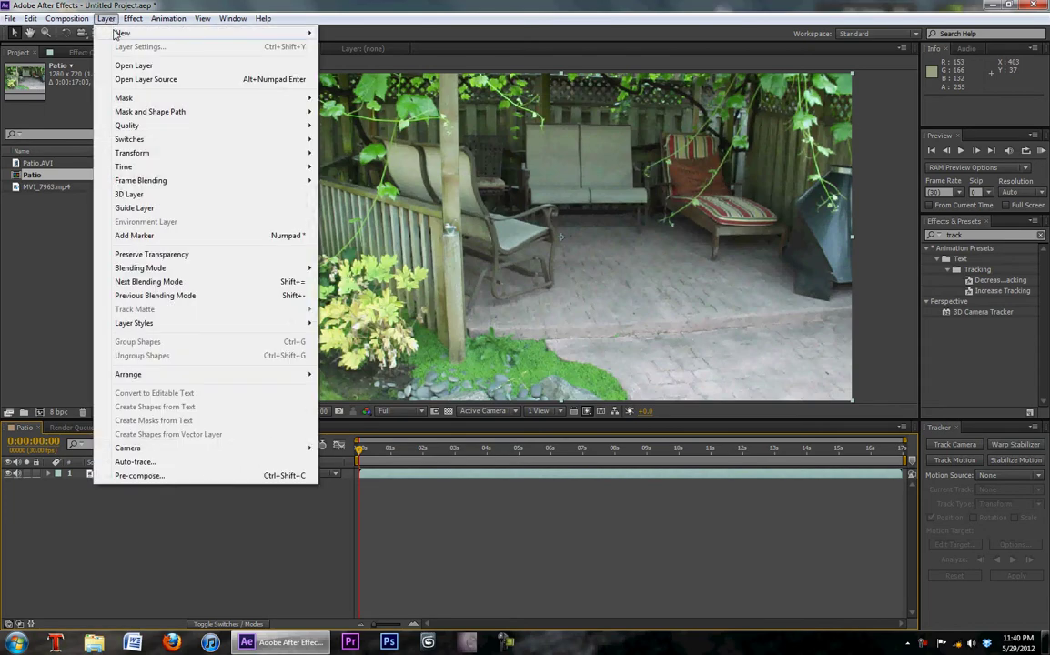
{"action": "mouse_move", "coordinate": [105, 33]}
{"action": "left_click", "coordinate": [337, 87]}
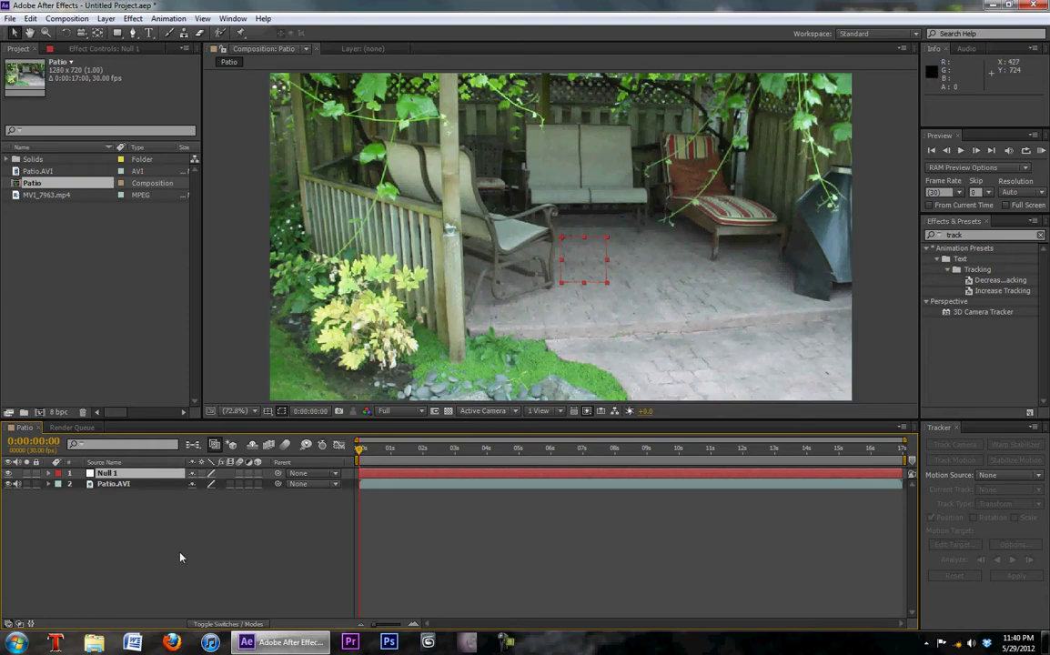
{"action": "left_click", "coordinate": [115, 475]}
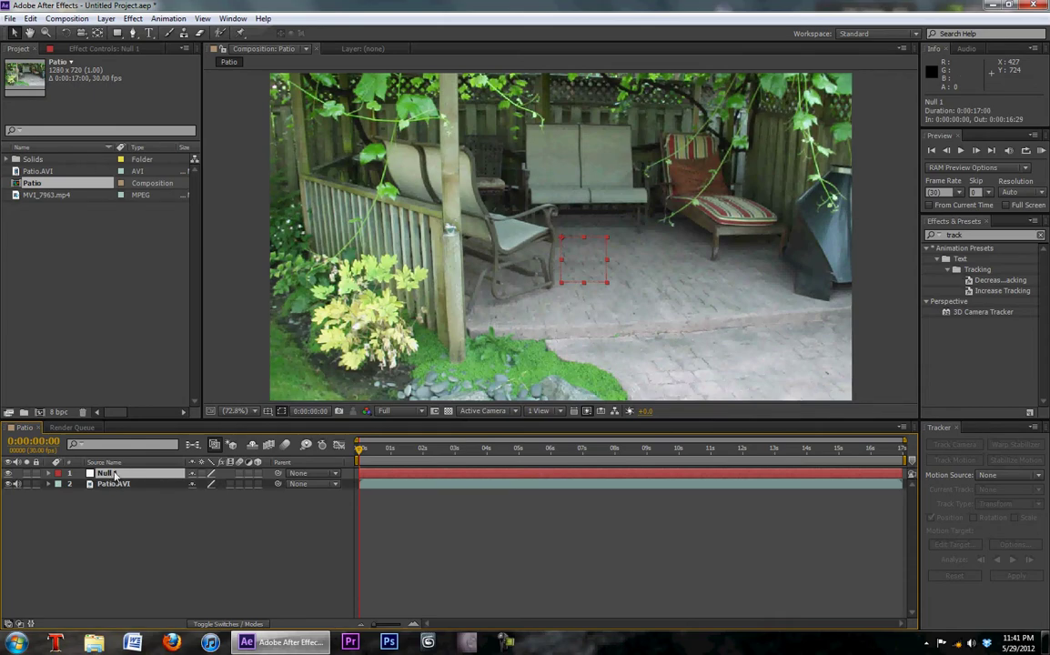
{"action": "left_click", "coordinate": [114, 484]}
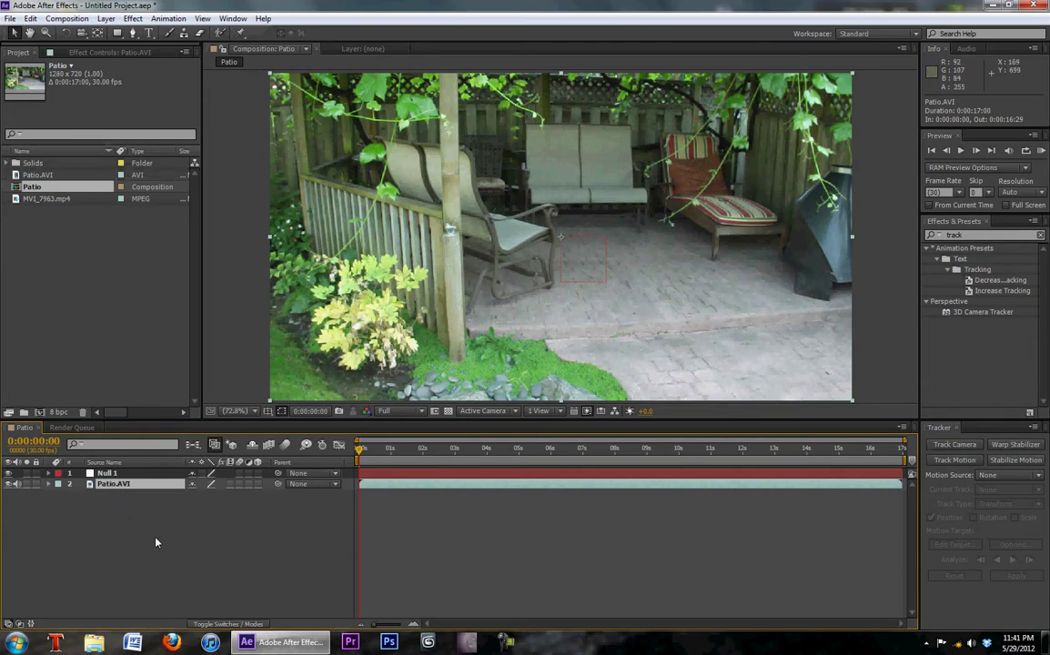
Start Track Motion on Patio.AVI with a Transform track tracking Position only.
{"action": "left_click", "coordinate": [966, 463]}
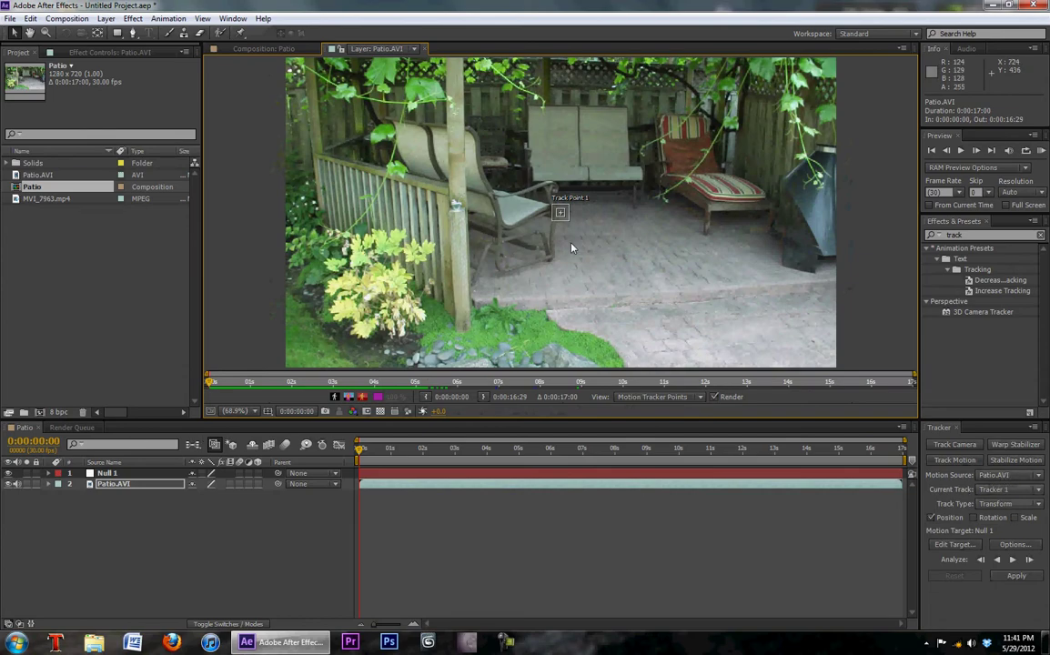
{"action": "left_click", "coordinate": [1007, 504]}
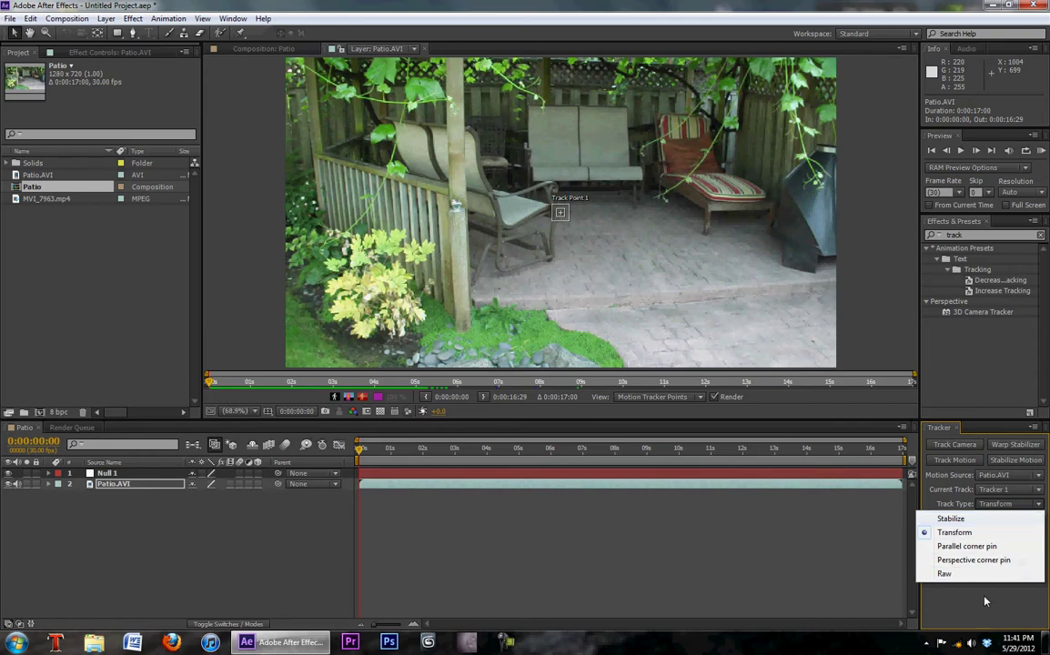
{"action": "left_click", "coordinate": [954, 533]}
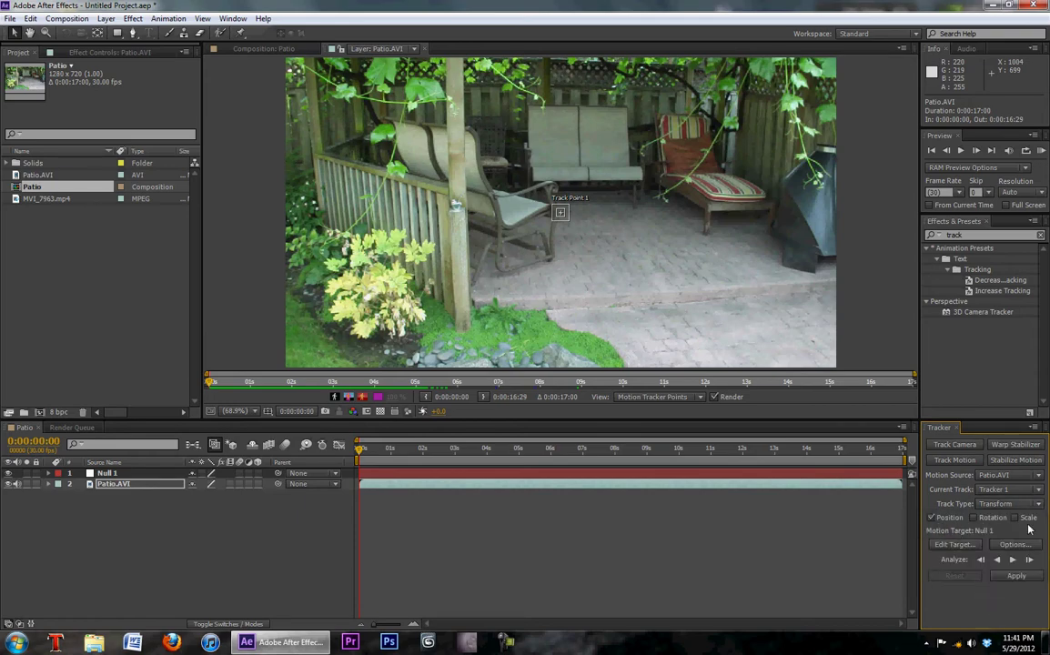
{"action": "left_click", "coordinate": [973, 518]}
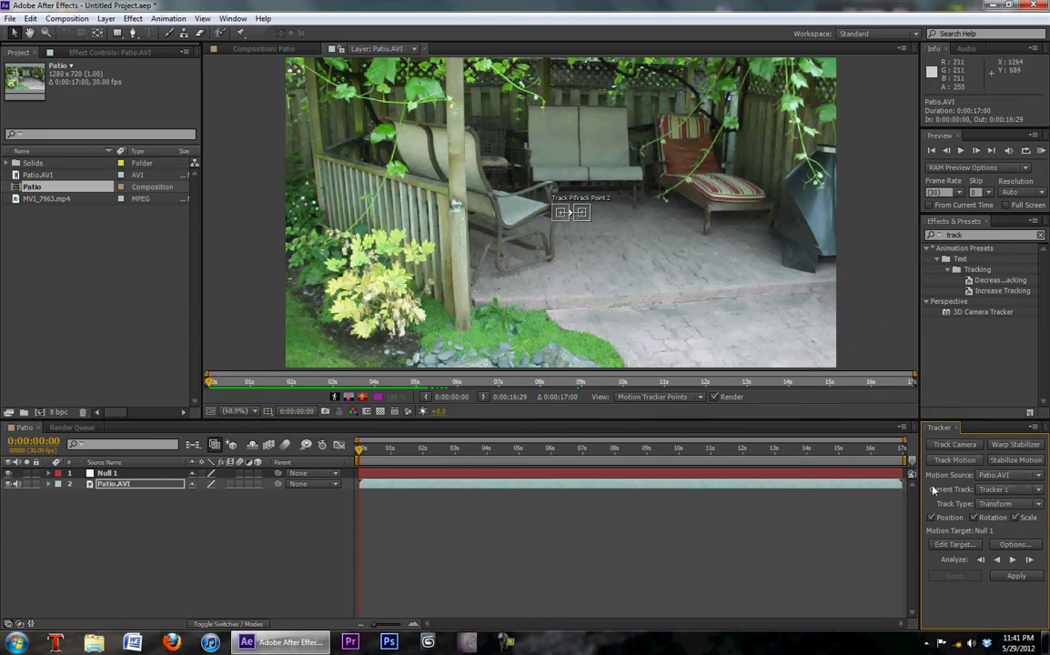
{"action": "left_click", "coordinate": [973, 517]}
{"action": "left_click", "coordinate": [1015, 517]}
{"action": "key", "text": "ctrl+z"}
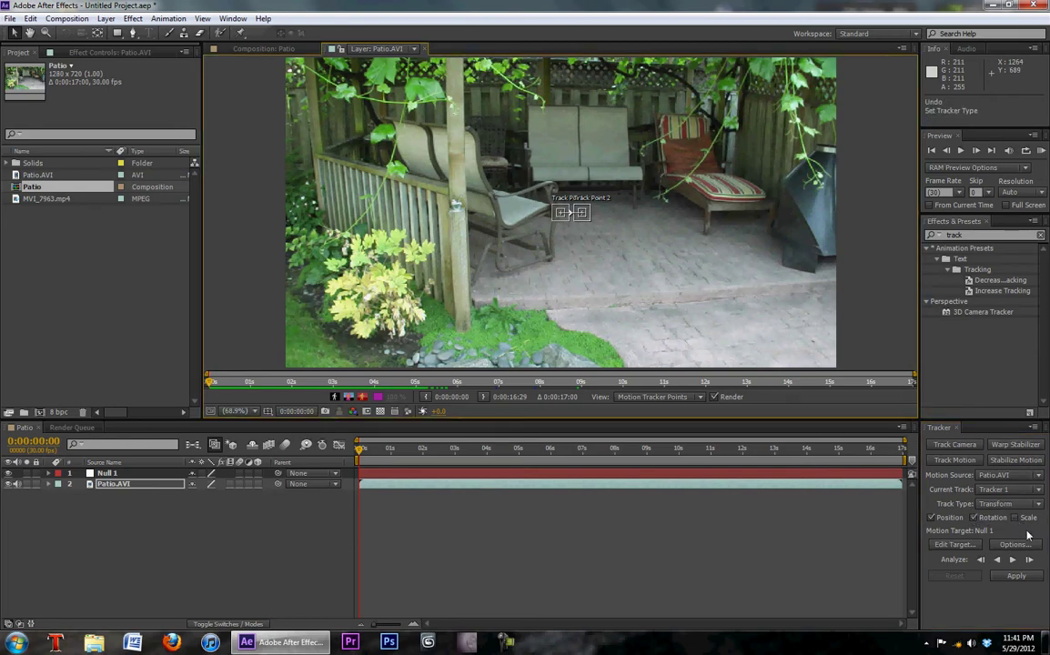
{"action": "key", "text": "ctrl+shift+z"}
Place Track Point 1 on the shiny post object and size its feature and search boxes.
{"action": "mouse_move", "coordinate": [371, 455]}
{"action": "left_mouse_down"}
{"action": "mouse_move", "coordinate": [430, 457]}
{"action": "mouse_move", "coordinate": [361, 455]}
{"action": "left_mouse_up"}
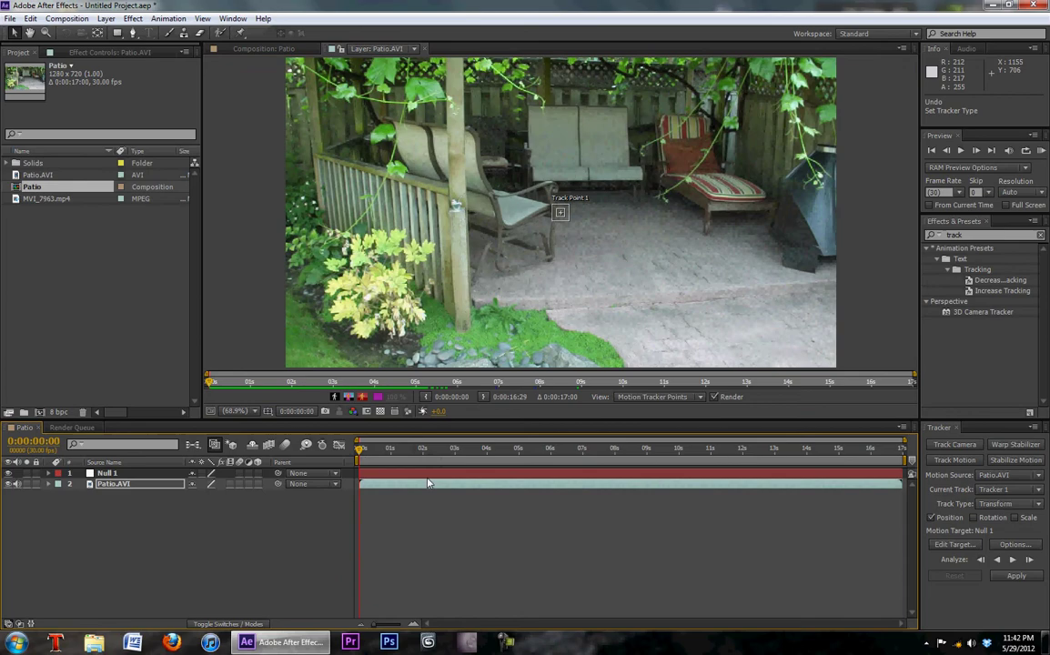
{"action": "scroll", "coordinate": [562, 213], "scroll_direction": "up", "scroll_amount": 3}
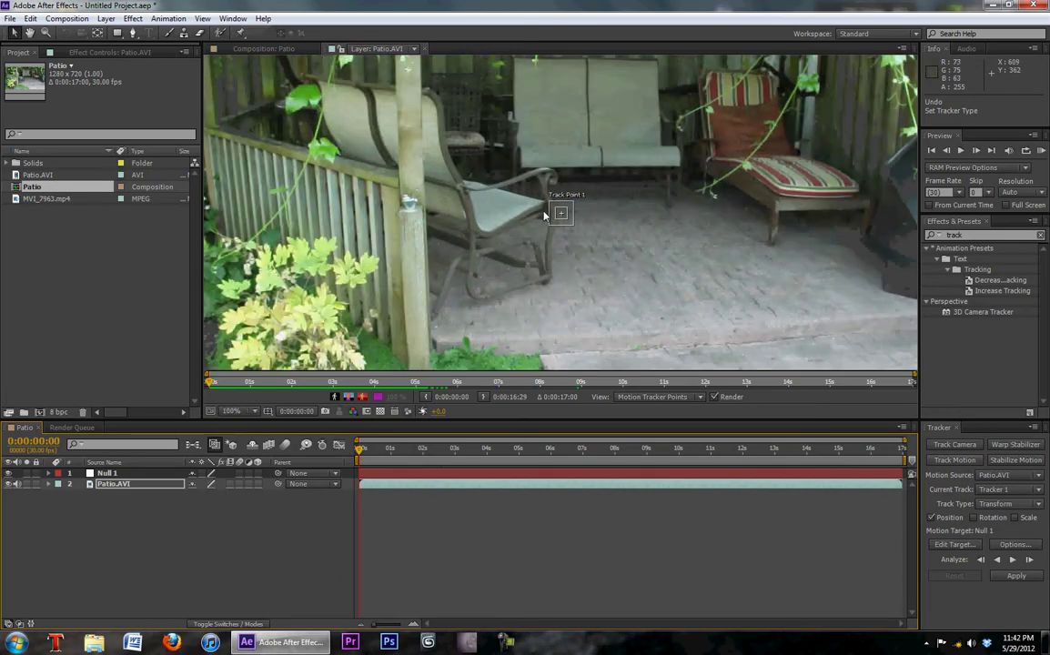
{"action": "left_click_drag", "start_coordinate": [557, 211], "coordinate": [258, 194]}
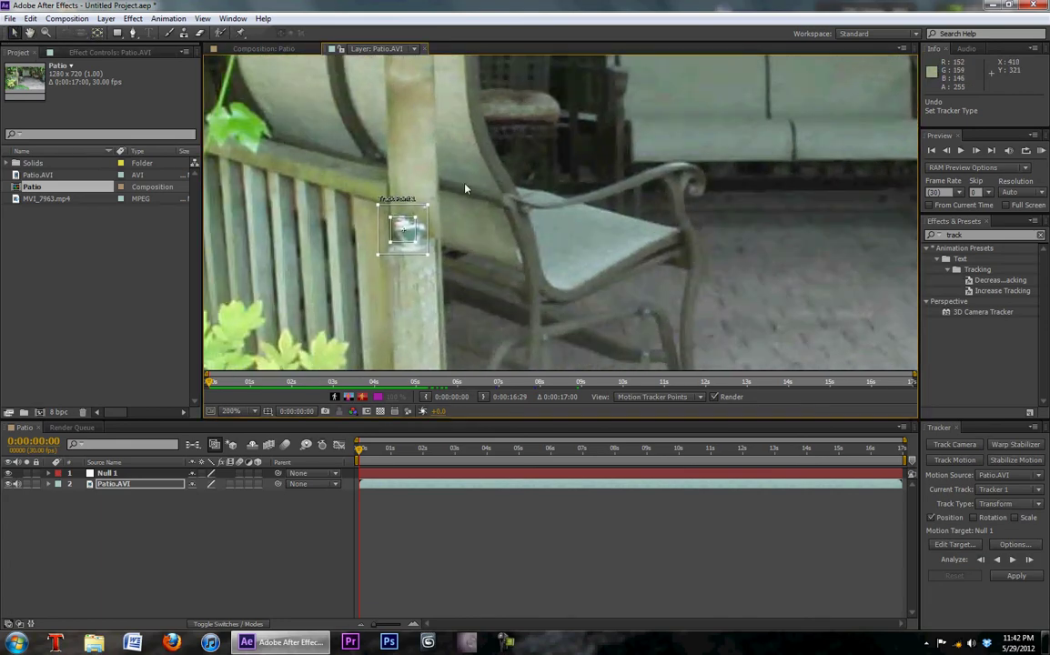
{"action": "left_click_drag", "start_coordinate": [427, 202], "coordinate": [487, 171]}
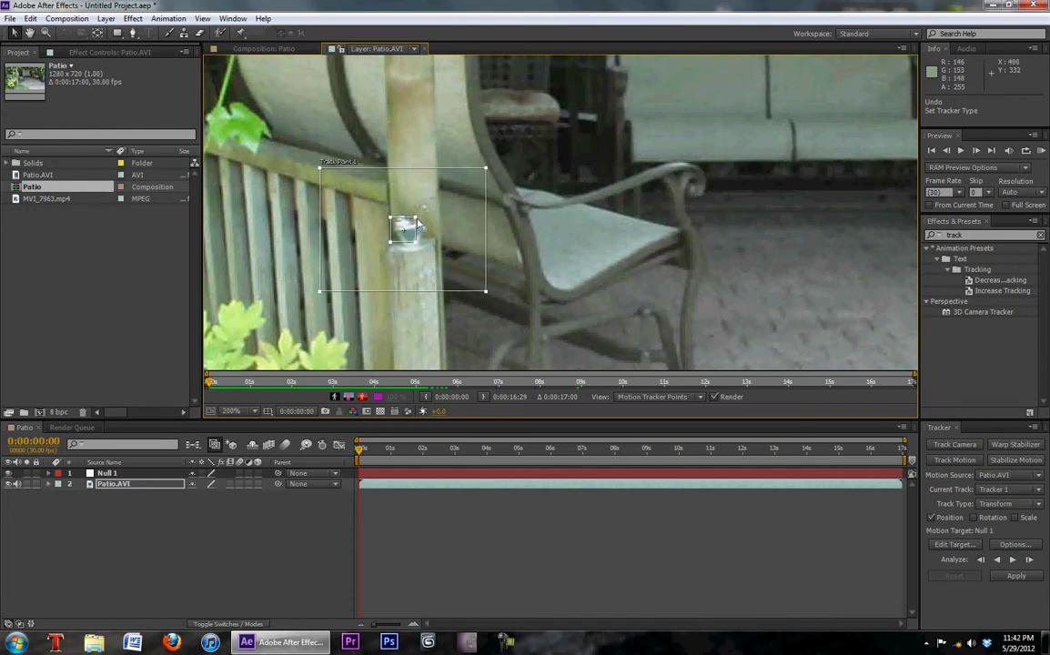
{"action": "mouse_move", "coordinate": [417, 218]}
{"action": "left_mouse_down"}
{"action": "mouse_move", "coordinate": [430, 216]}
{"action": "mouse_move", "coordinate": [428, 224]}
{"action": "mouse_move", "coordinate": [426, 209]}
{"action": "left_mouse_up"}
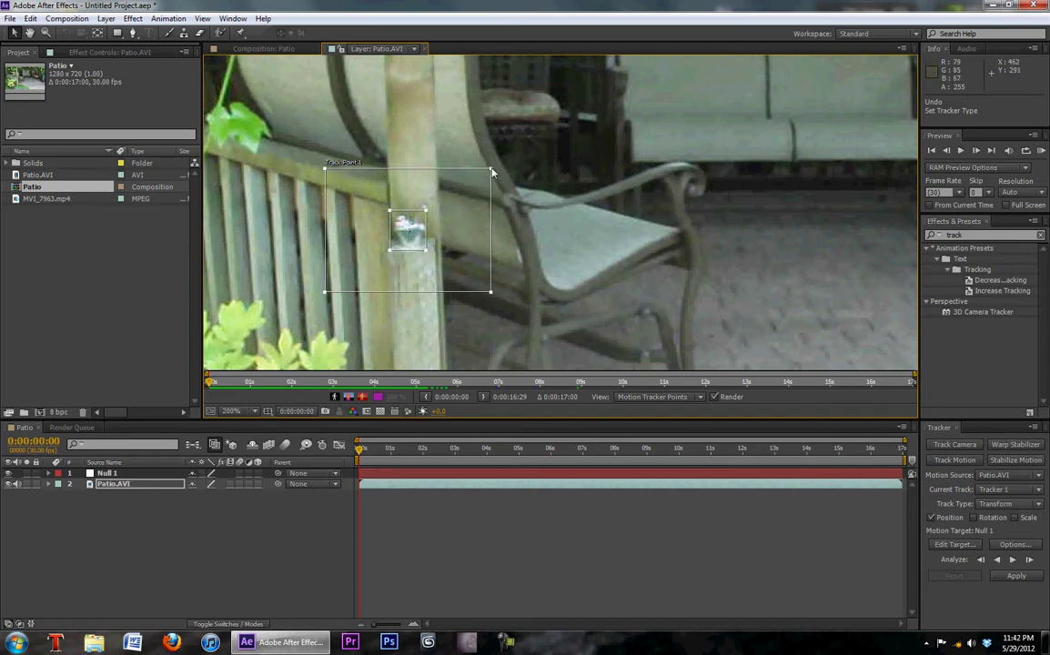
{"action": "left_click_drag", "start_coordinate": [492, 173], "coordinate": [482, 178]}
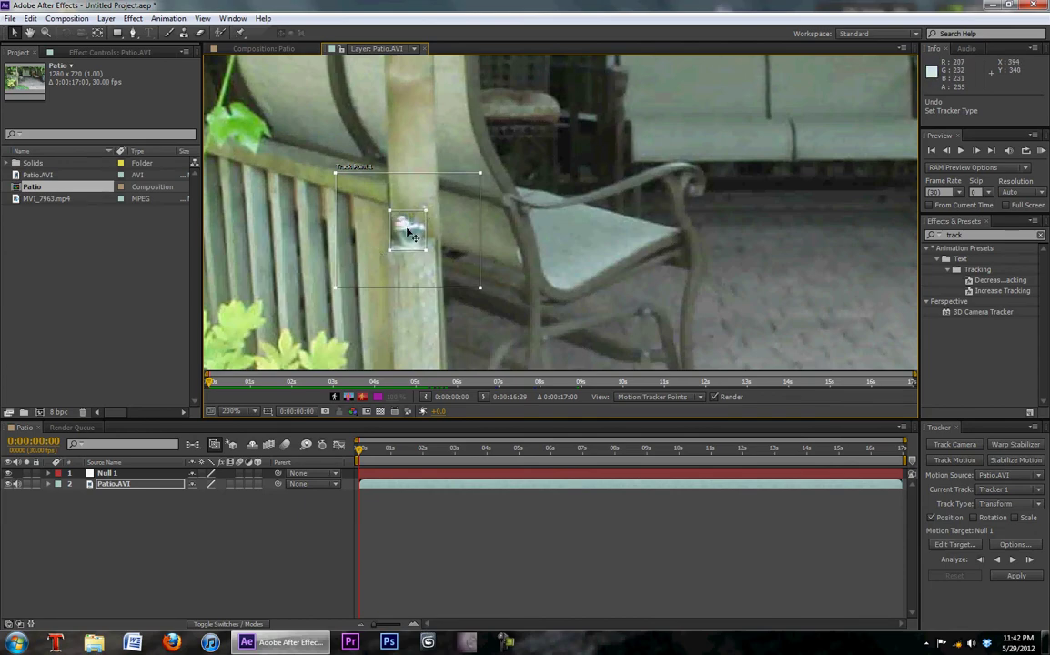
Check the feature over a few frames, return to the start, and confirm Null 1 as target.
{"action": "left_click", "coordinate": [361, 453]}
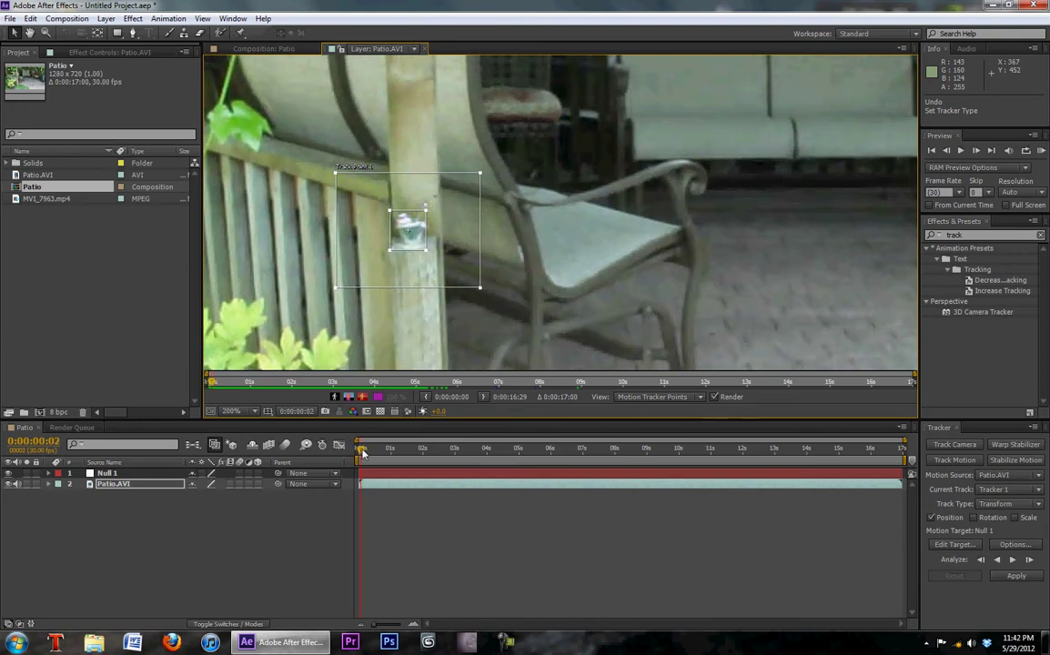
{"action": "left_click", "coordinate": [363, 453]}
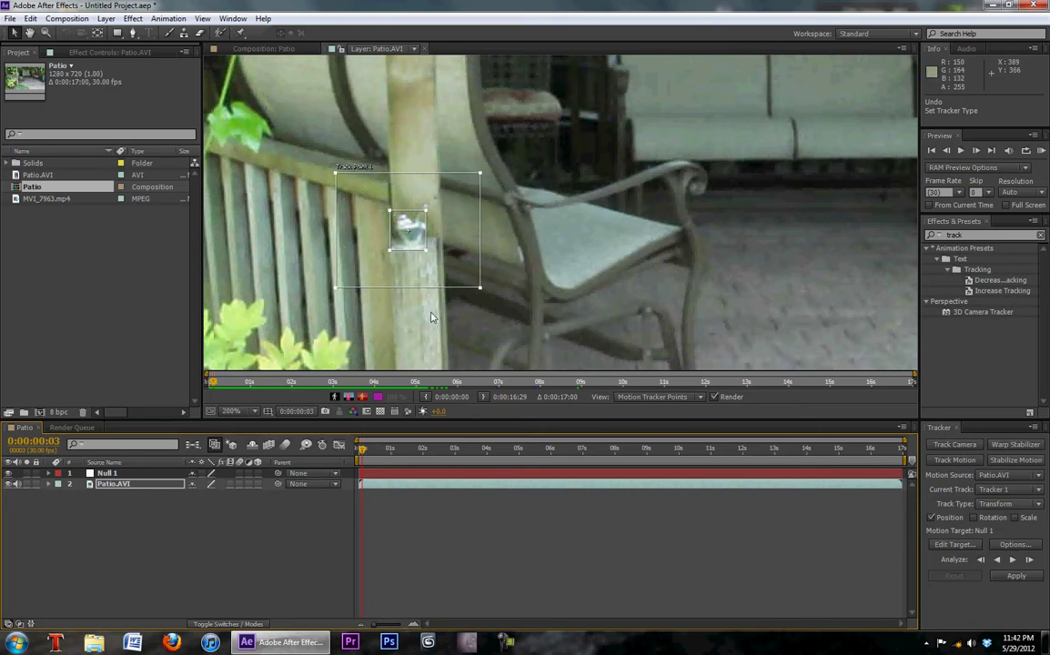
{"action": "left_click_drag", "start_coordinate": [363, 453], "coordinate": [356, 456]}
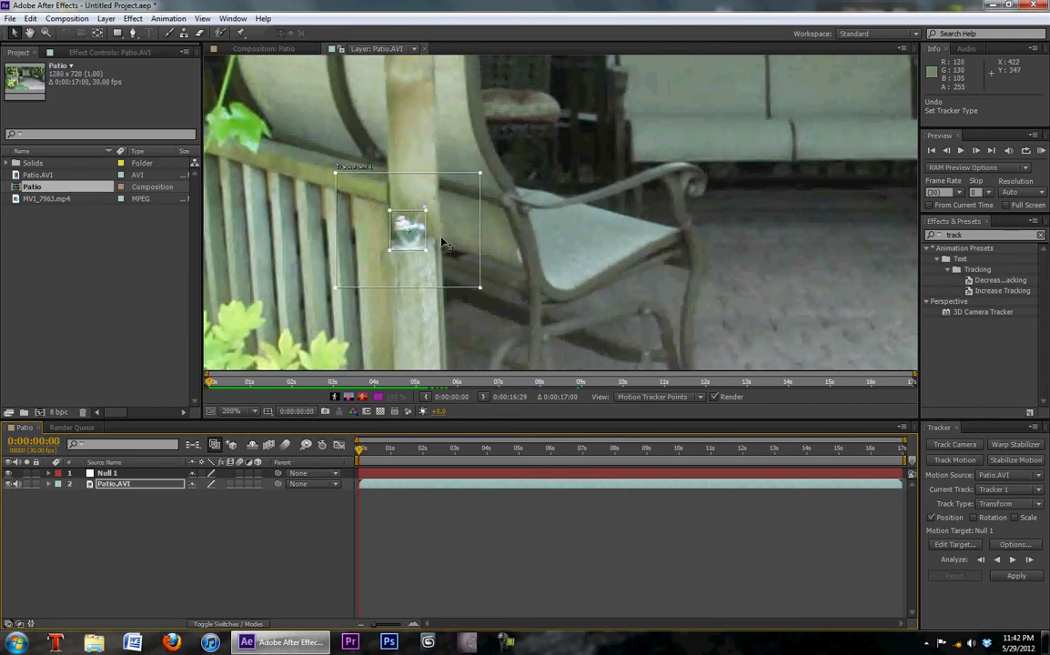
{"action": "left_click", "coordinate": [952, 544]}
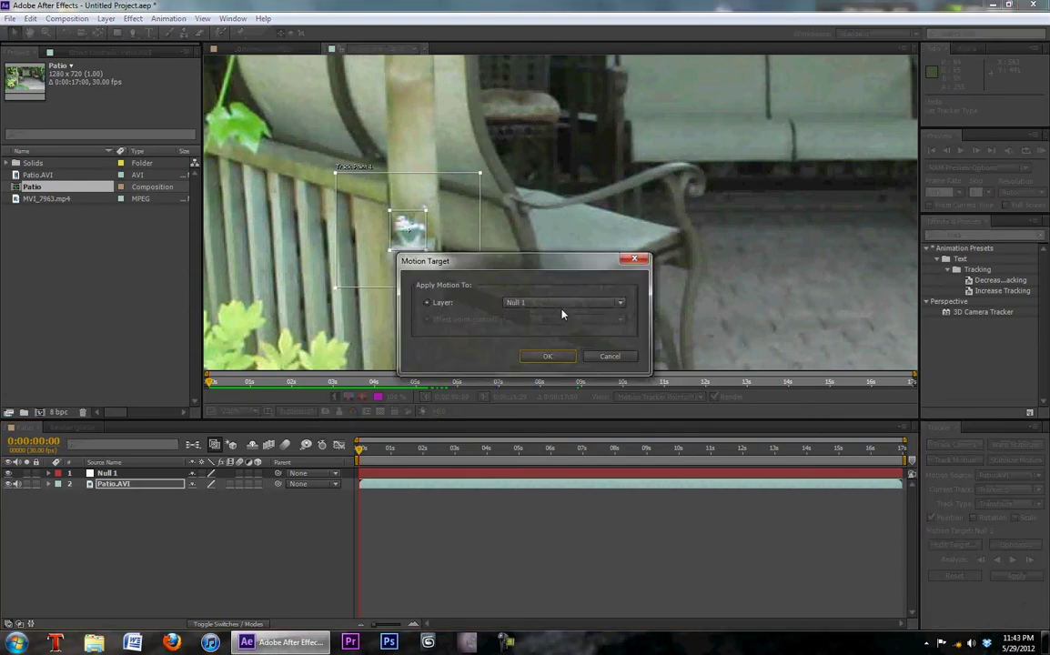
{"action": "left_click", "coordinate": [546, 354]}
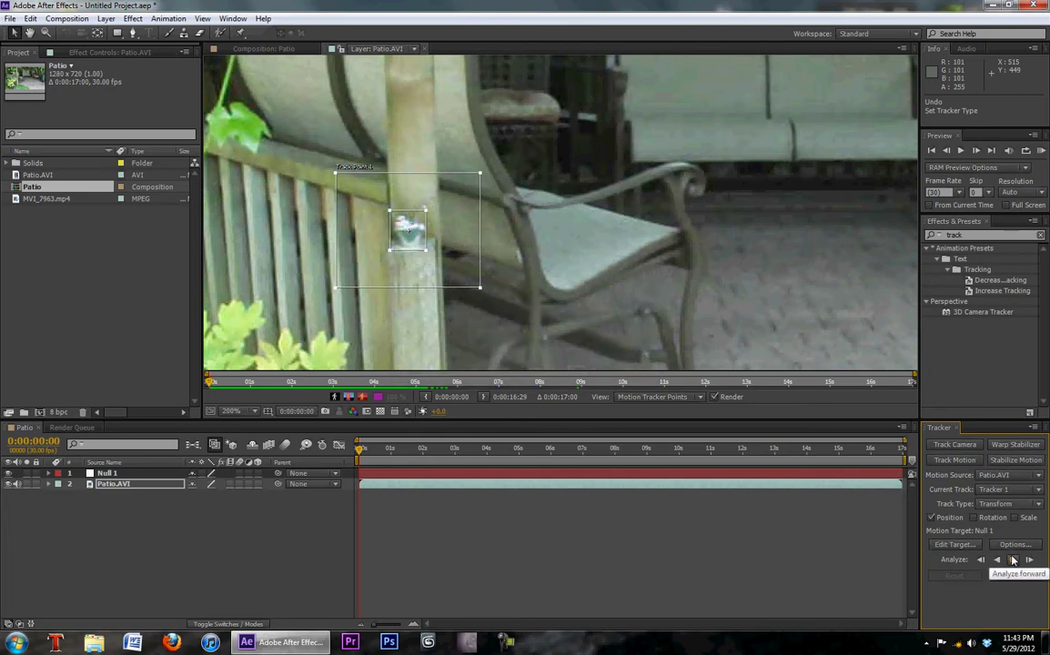
Analyze Track Point 1 forward to 0:00:05:26, then set the viewer magnification to Fit.
{"action": "left_click", "coordinate": [1012, 559]}
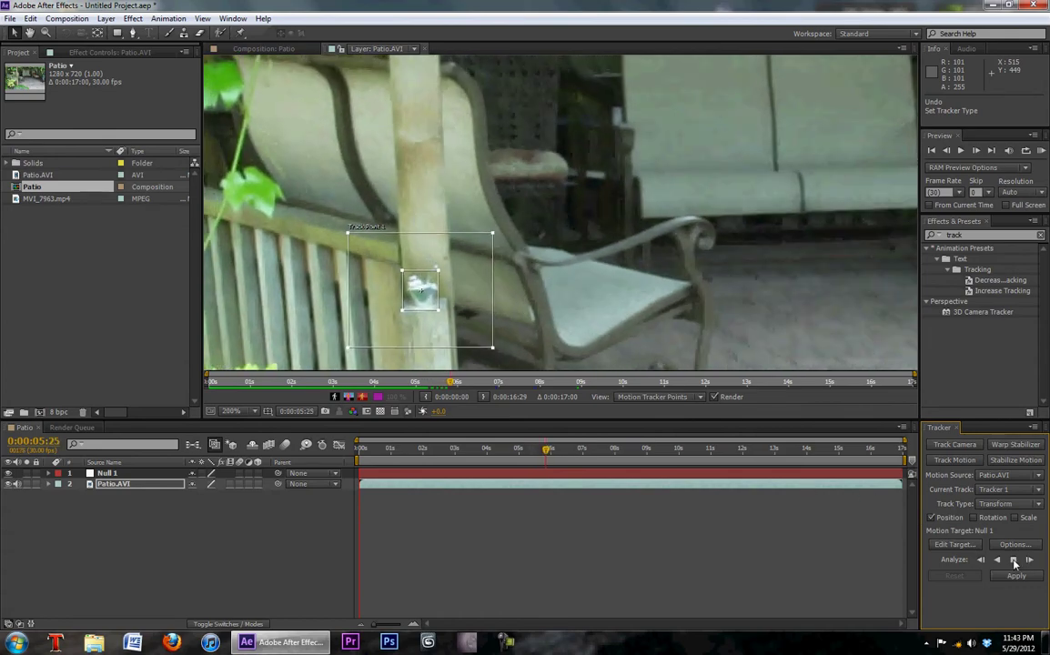
{"action": "left_click", "coordinate": [1013, 560]}
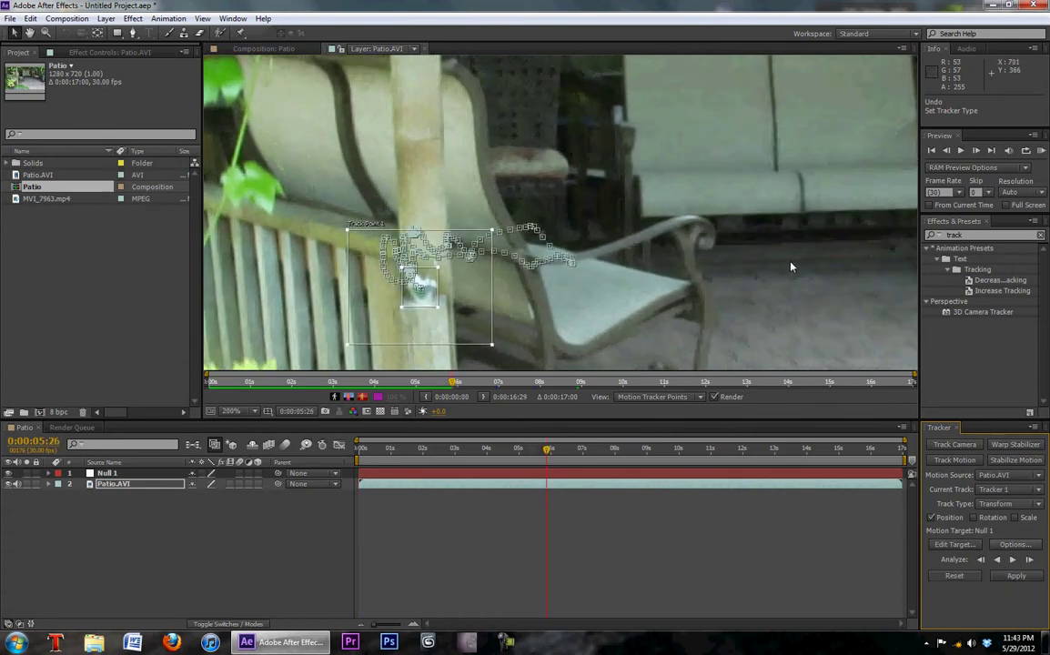
{"action": "left_click", "coordinate": [237, 411]}
{"action": "left_click", "coordinate": [250, 191]}
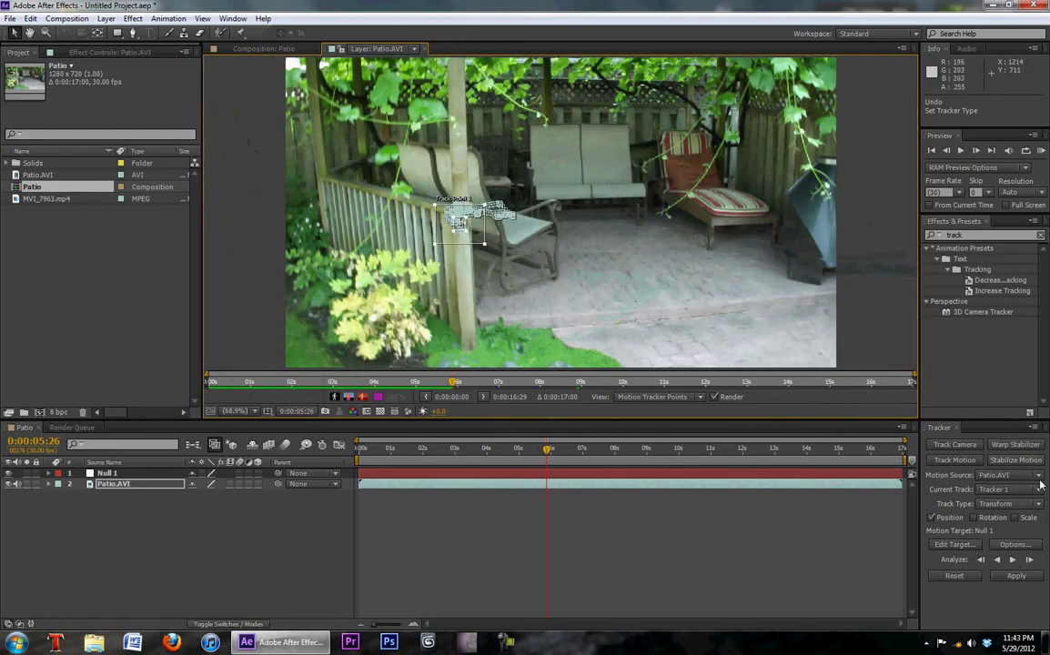
Apply the tracking data to Null 1 with Apply Dimensions set to X and Y.
{"action": "left_click", "coordinate": [1020, 577]}
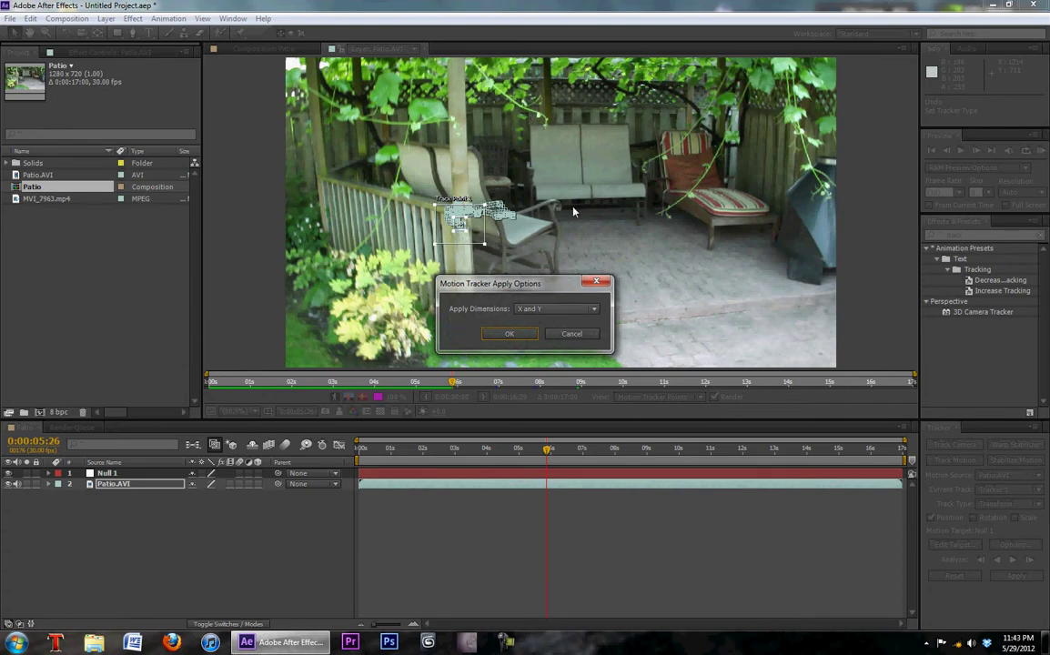
{"action": "left_click", "coordinate": [556, 310]}
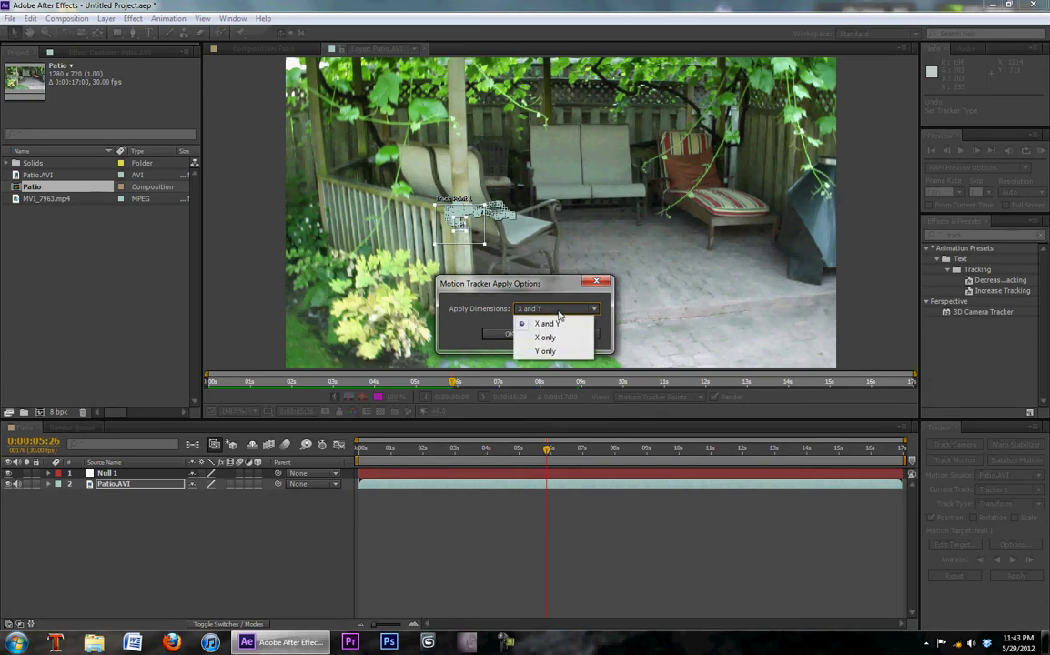
{"action": "left_click", "coordinate": [548, 323]}
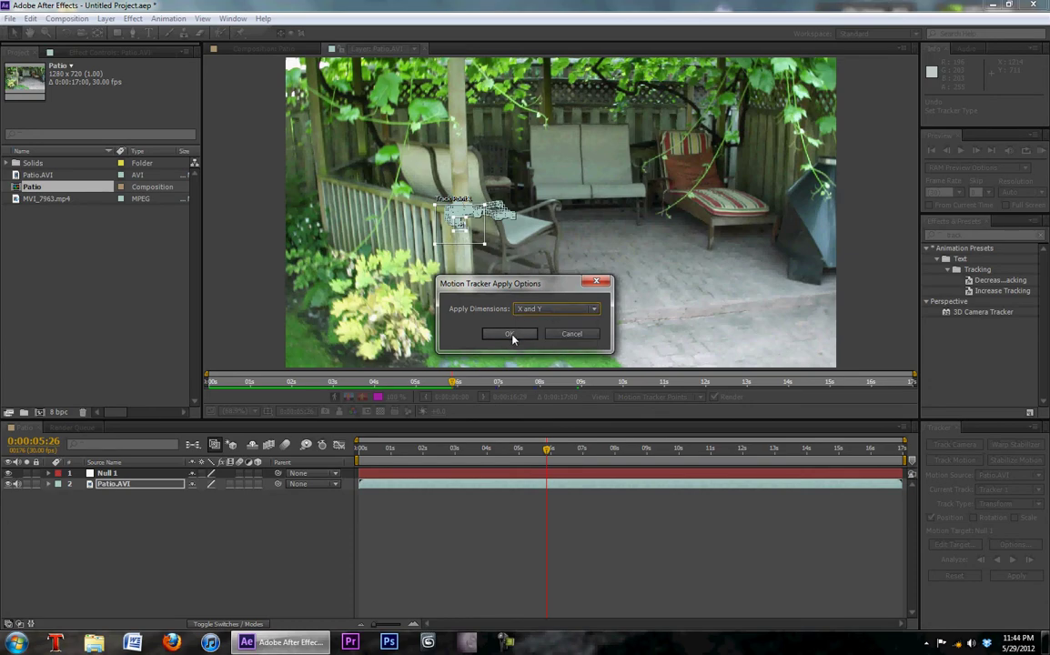
{"action": "left_click", "coordinate": [510, 335]}
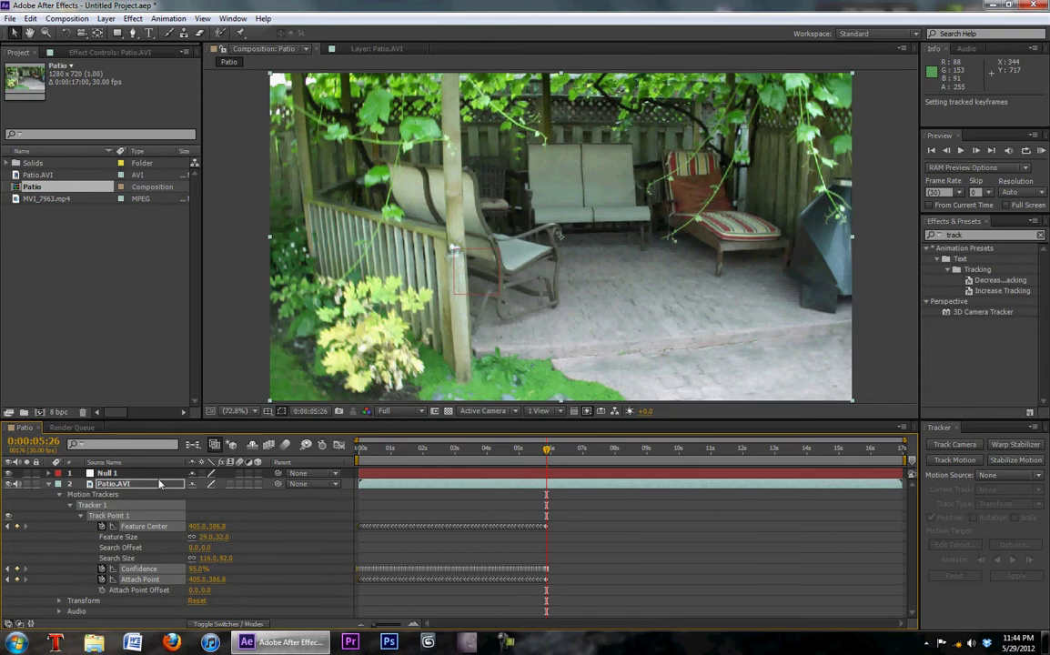
Scrub back through the tracked footage and collapse Patio.AVI's tracker properties.
{"action": "left_click_drag", "start_coordinate": [546, 452], "coordinate": [435, 458]}
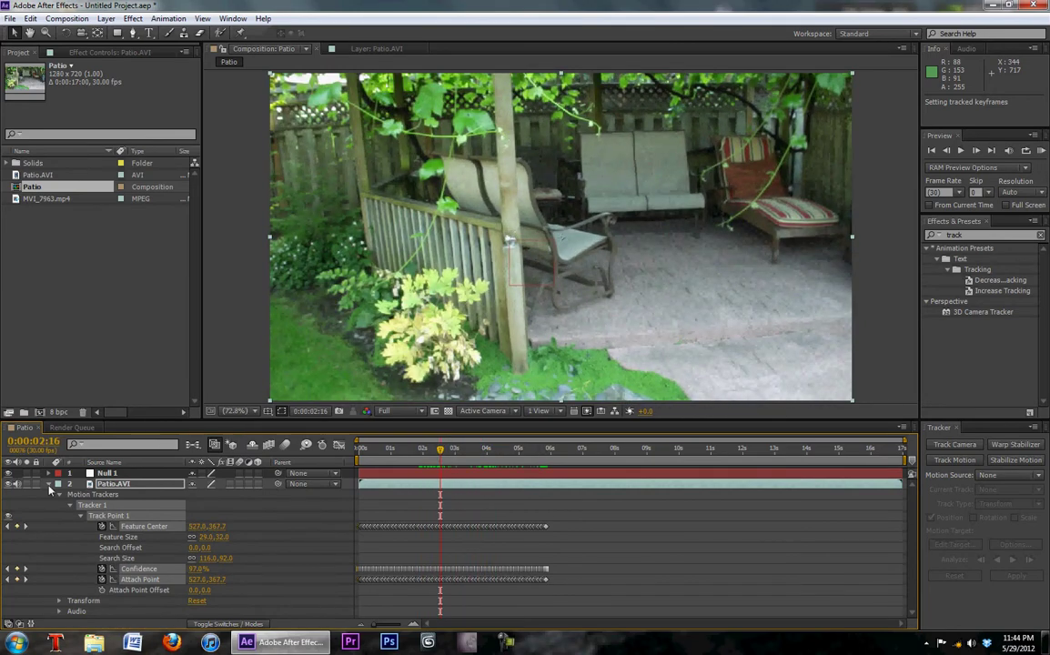
{"action": "left_click", "coordinate": [50, 484]}
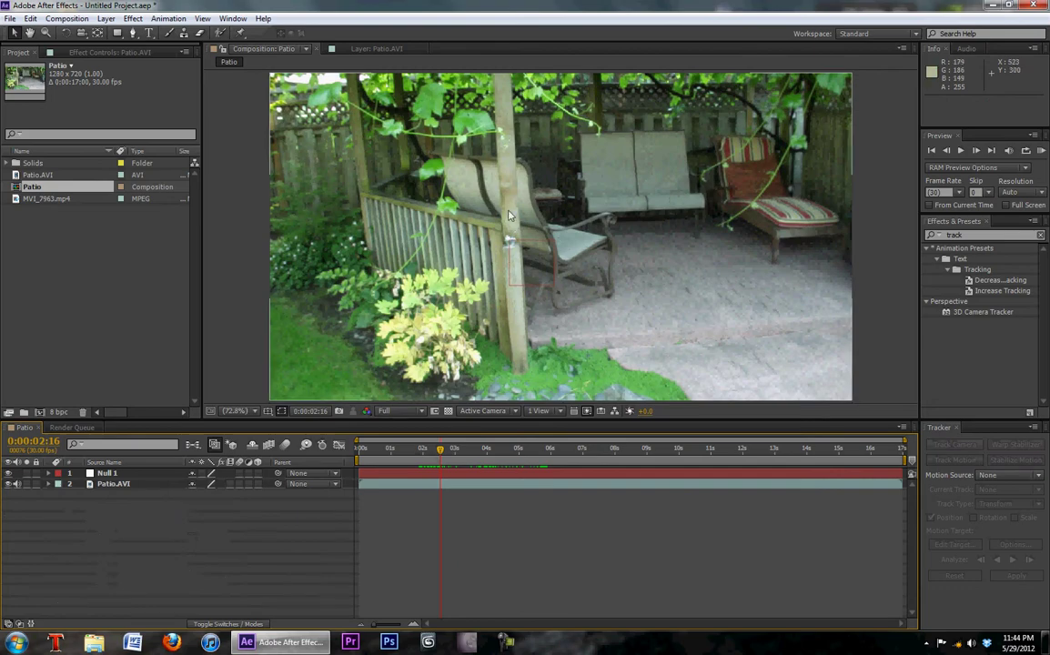
Add MVI_7963.mp4 above Patio.AVI and slide its layer bar earlier to the comp start.
{"action": "left_click", "coordinate": [16, 200]}
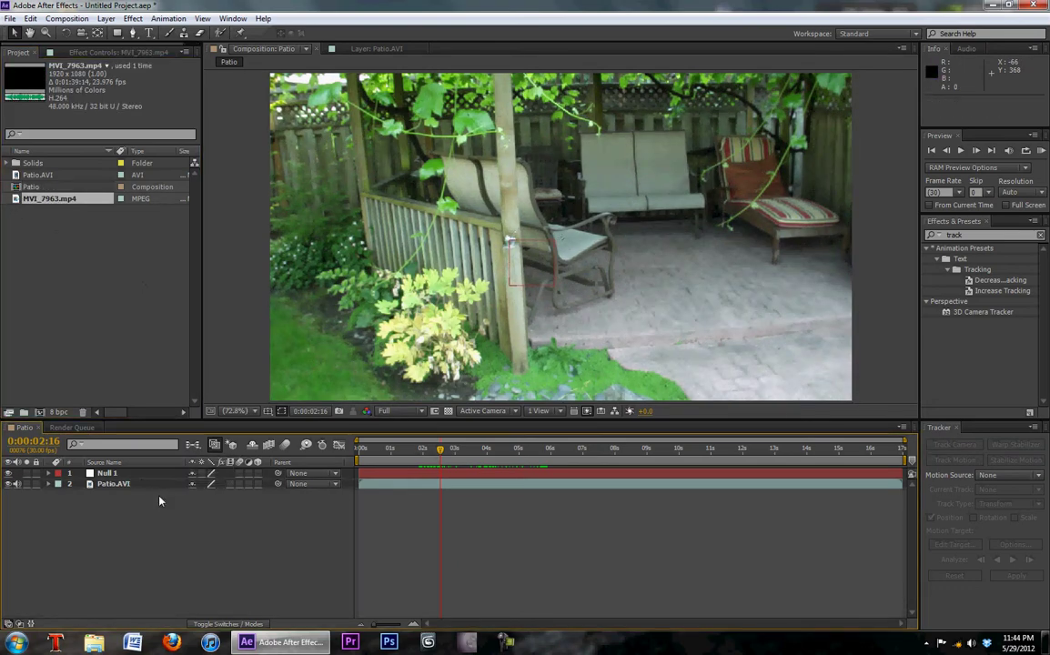
{"action": "left_click_drag", "start_coordinate": [159, 500], "coordinate": [137, 479]}
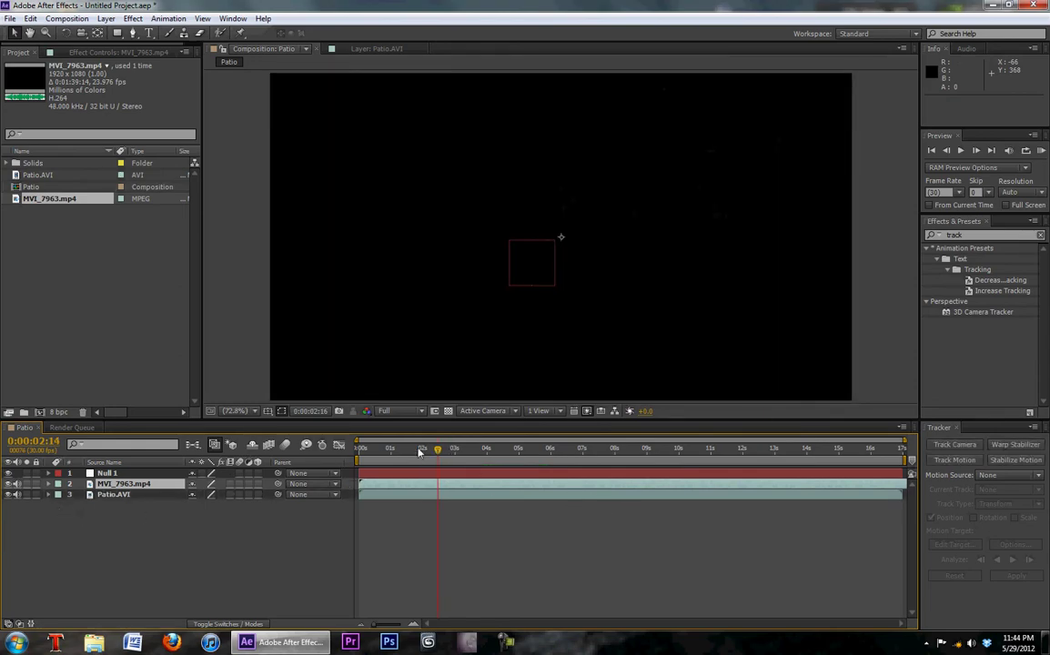
{"action": "left_click", "coordinate": [355, 454]}
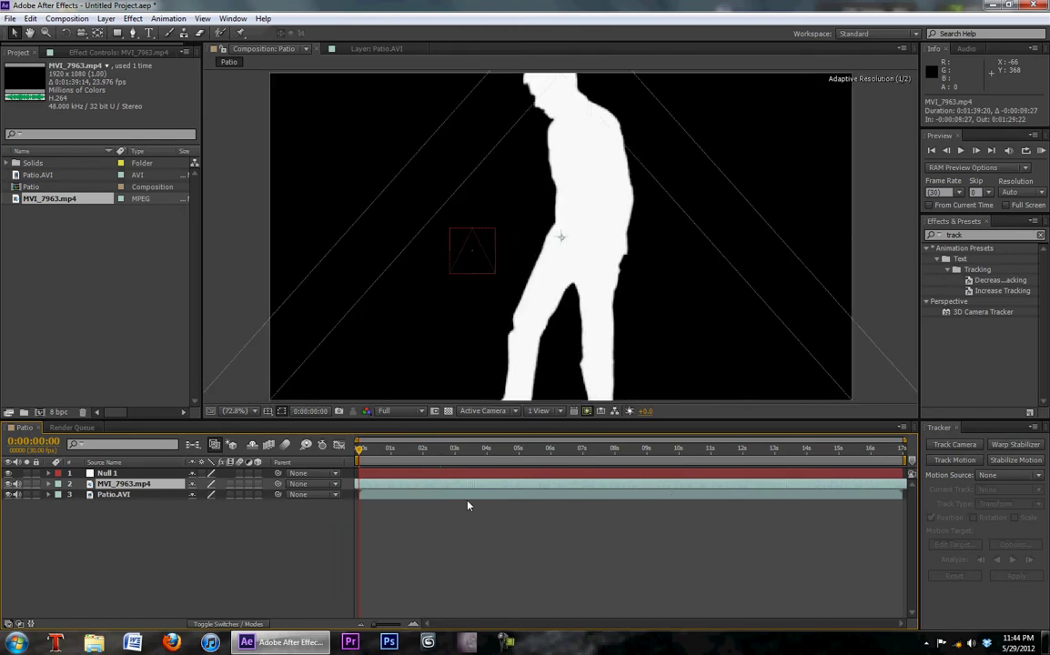
{"action": "left_click_drag", "start_coordinate": [433, 506], "coordinate": [355, 503]}
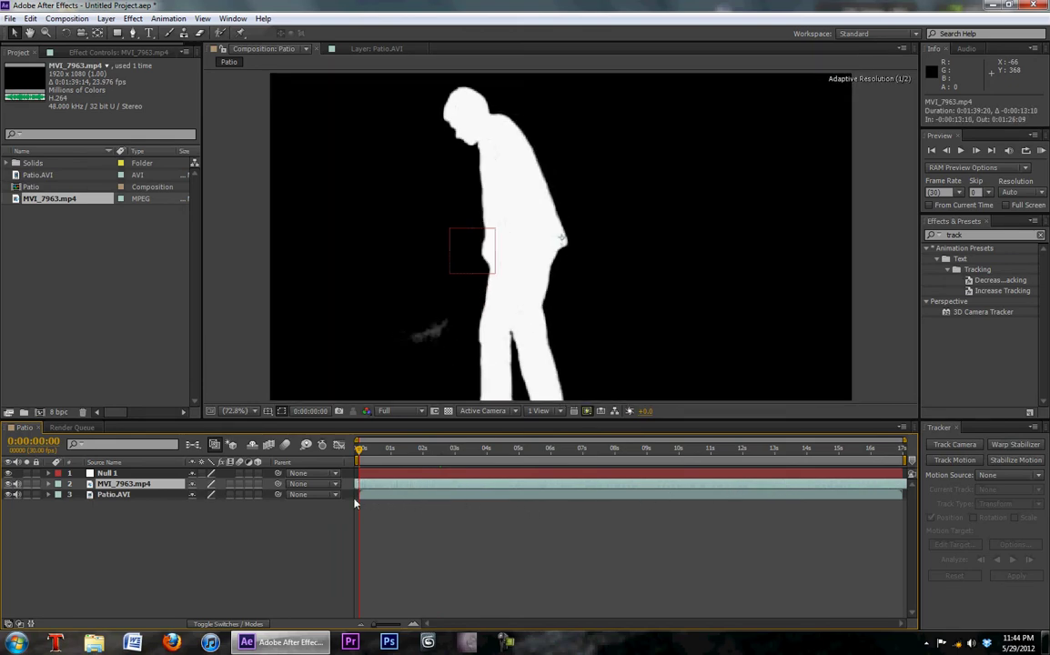
{"action": "left_click_drag", "start_coordinate": [659, 482], "coordinate": [612, 492]}
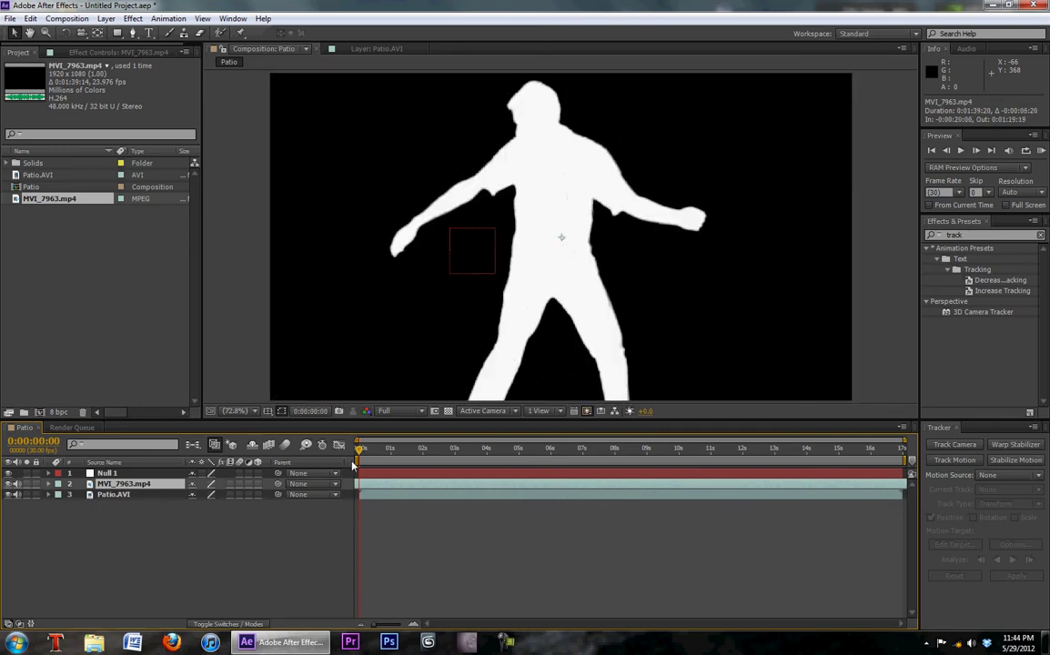
Scale the dancing layer down and set its blending mode to Add.
{"action": "key", "text": "s"}
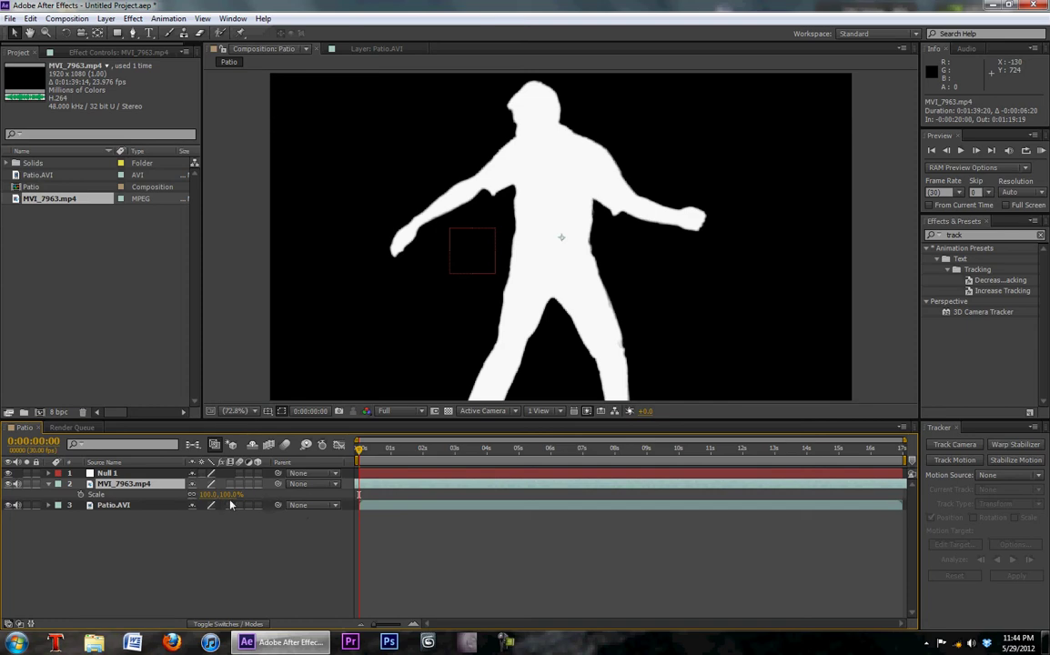
{"action": "left_click_drag", "start_coordinate": [231, 499], "coordinate": [182, 498]}
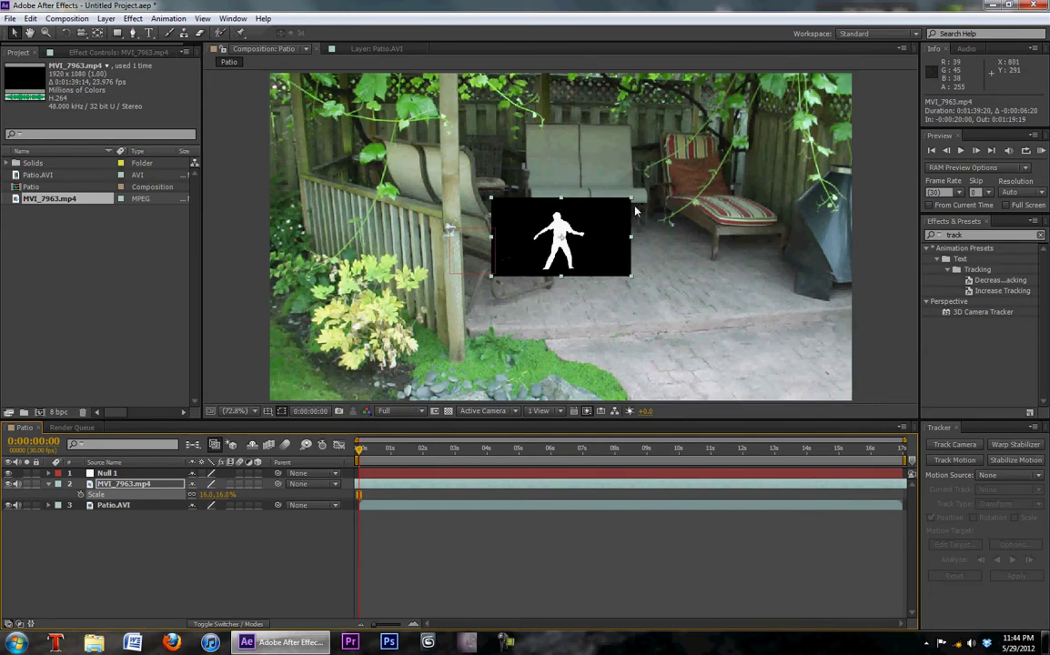
{"action": "right_click", "coordinate": [126, 483]}
{"action": "mouse_move", "coordinate": [213, 166]}
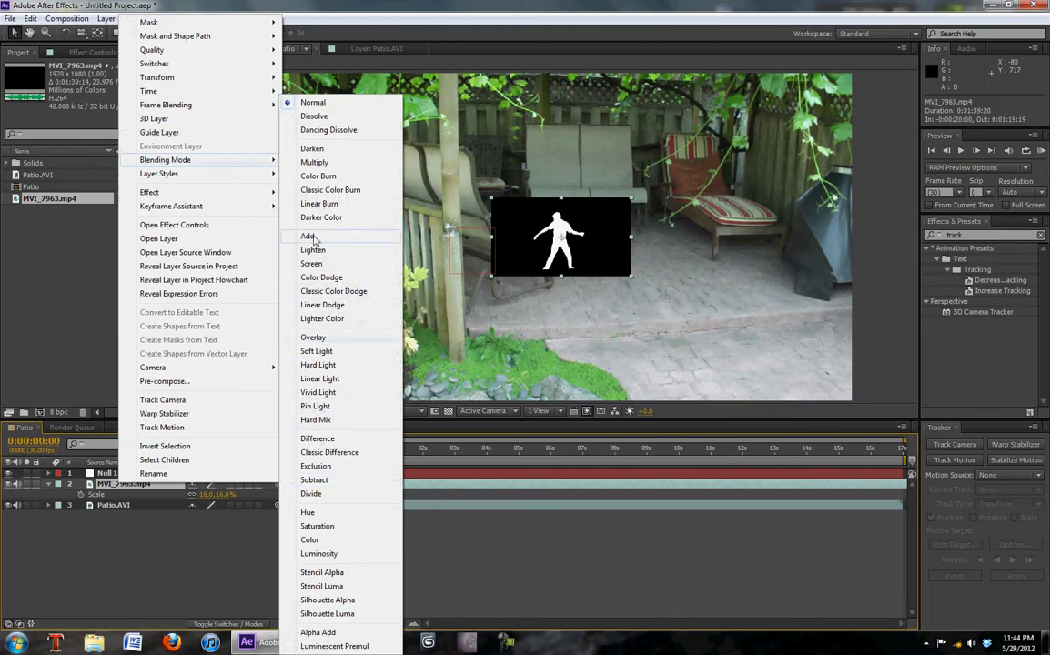
{"action": "left_click", "coordinate": [314, 263]}
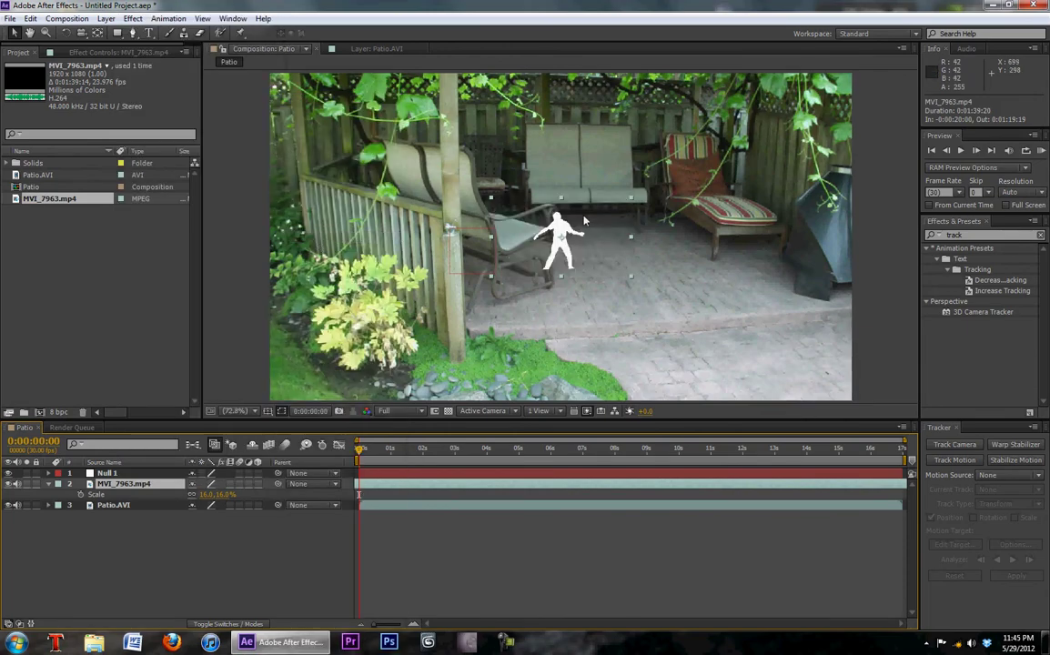
Position the dancer atop the fence post, fine-tuning scale to 14%.
{"action": "left_click_drag", "start_coordinate": [562, 225], "coordinate": [456, 188]}
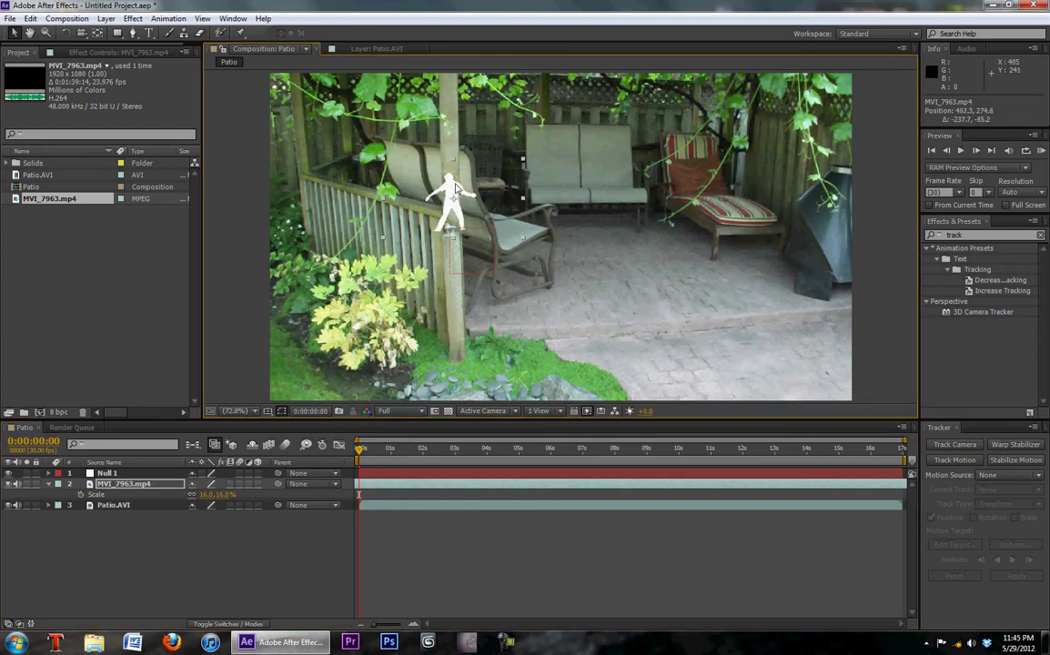
{"action": "left_click_drag", "start_coordinate": [218, 494], "coordinate": [218, 499]}
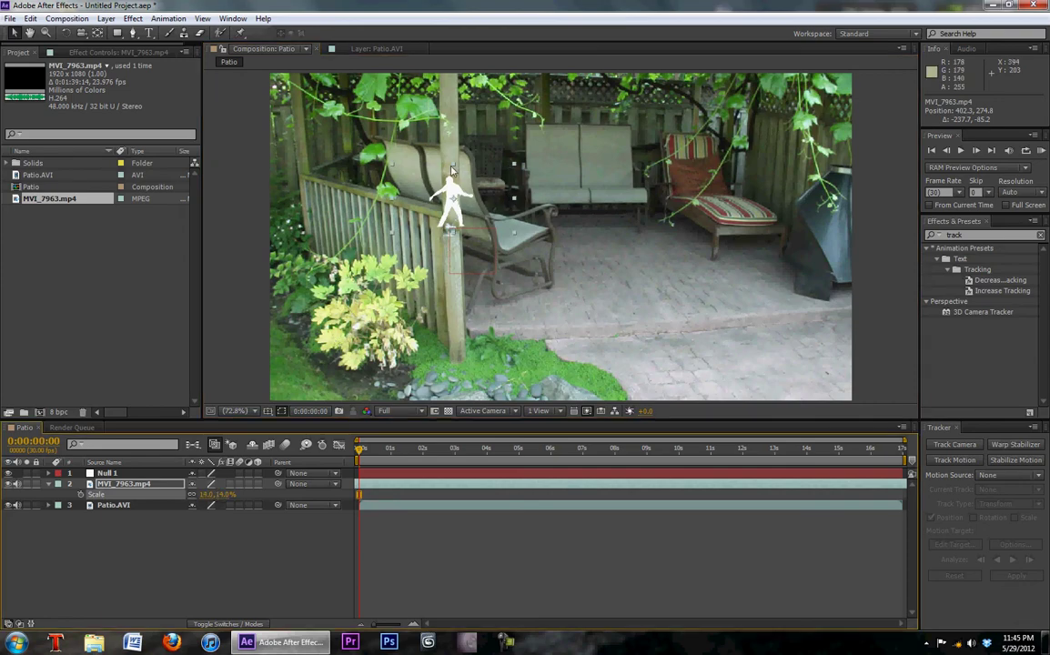
{"action": "left_click_drag", "start_coordinate": [465, 191], "coordinate": [468, 198]}
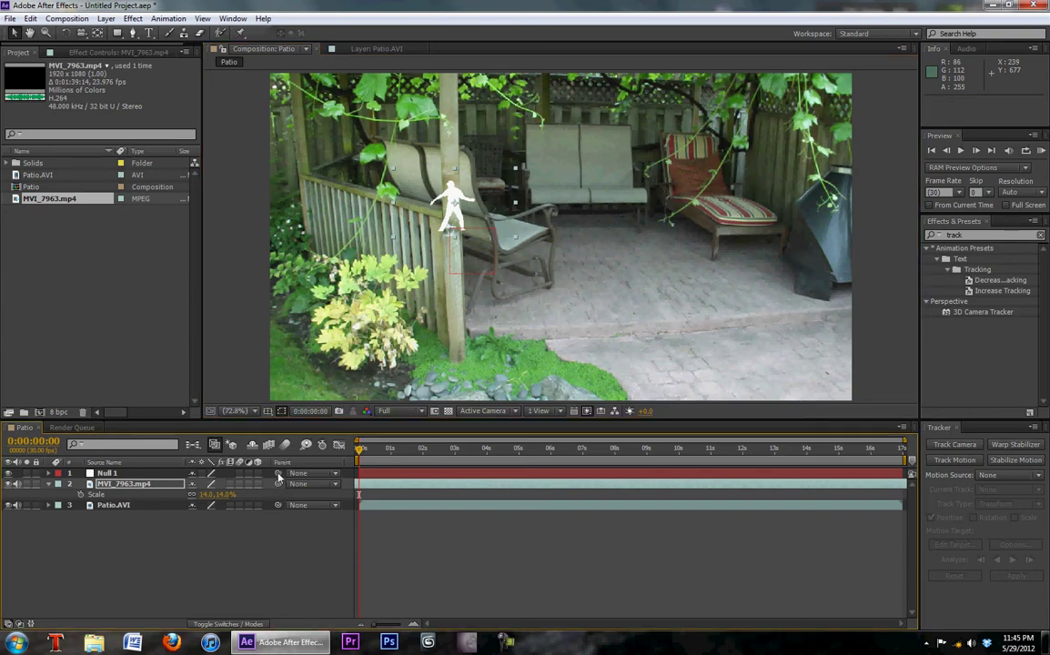
Pick-whip the MVI_7963.mp4 layer's parent to Null 1.
{"action": "left_click_drag", "start_coordinate": [278, 485], "coordinate": [124, 479]}
Collapse the dancing layer's Scale property and set viewer resolution to Half.
{"action": "left_click", "coordinate": [50, 484]}
{"action": "left_click", "coordinate": [384, 410]}
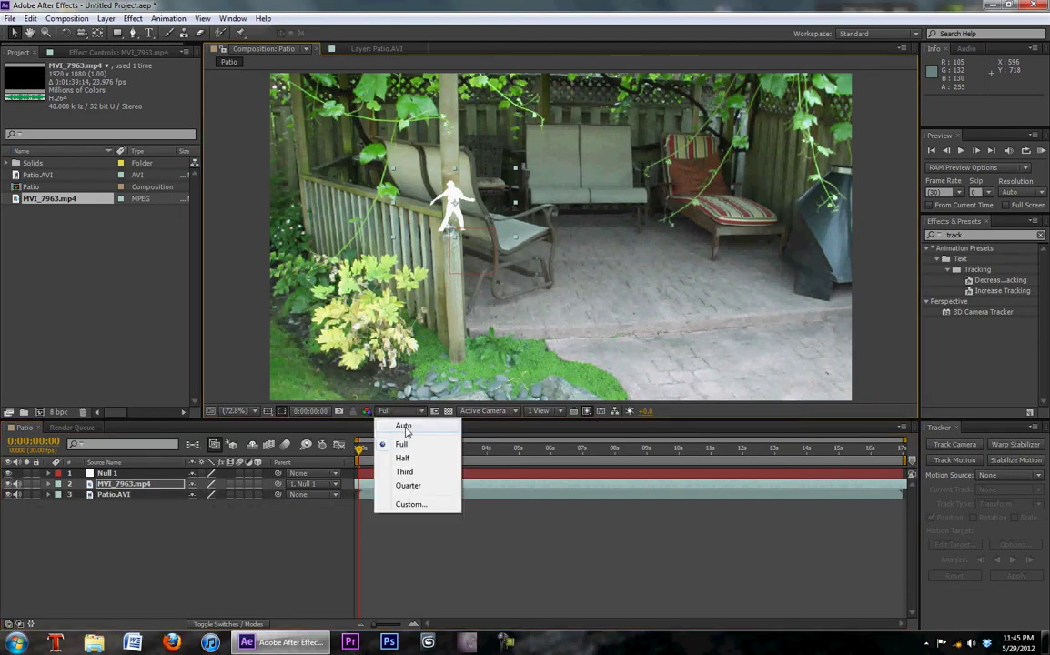
{"action": "left_click", "coordinate": [400, 453]}
Build a RAM preview of the Patio comp and play it back several times from the start.
{"action": "left_click", "coordinate": [1040, 151]}
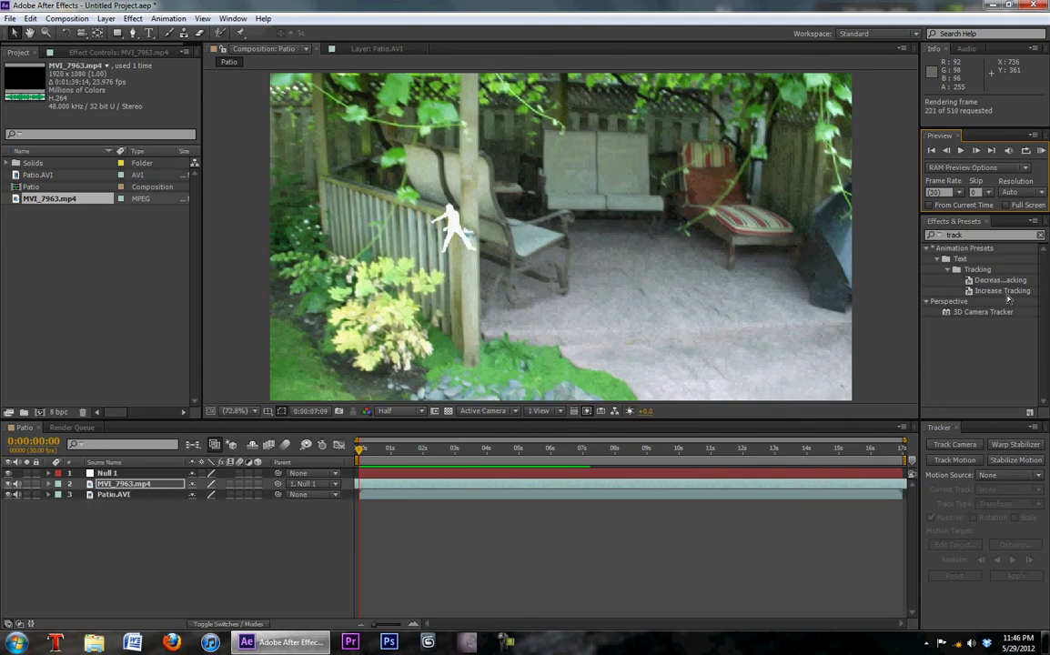
{"action": "left_click", "coordinate": [964, 152]}
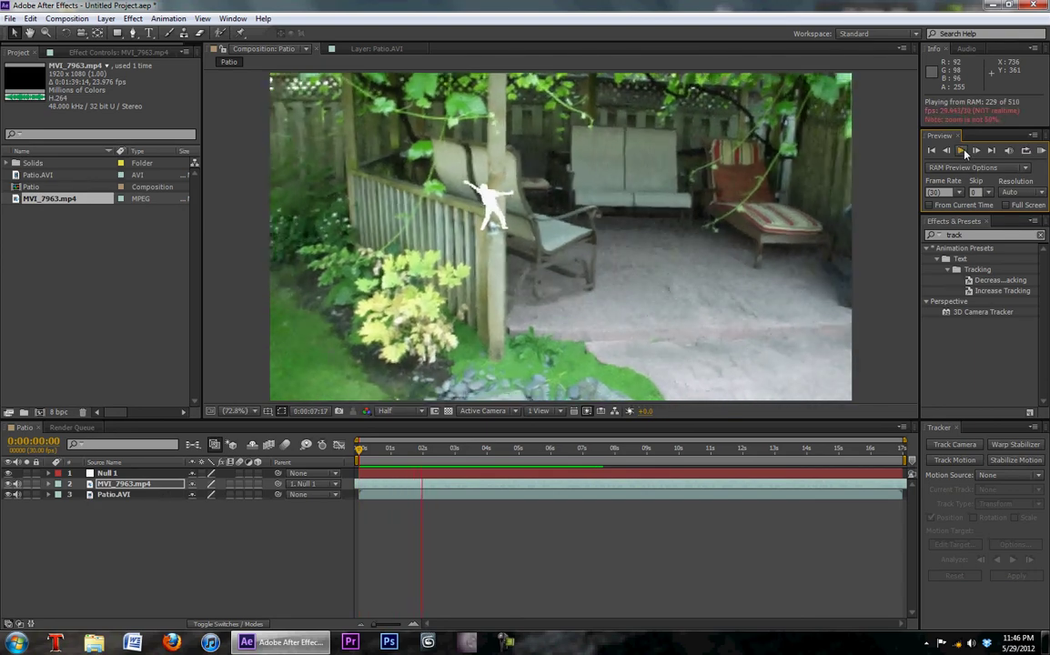
{"action": "left_click", "coordinate": [967, 154]}
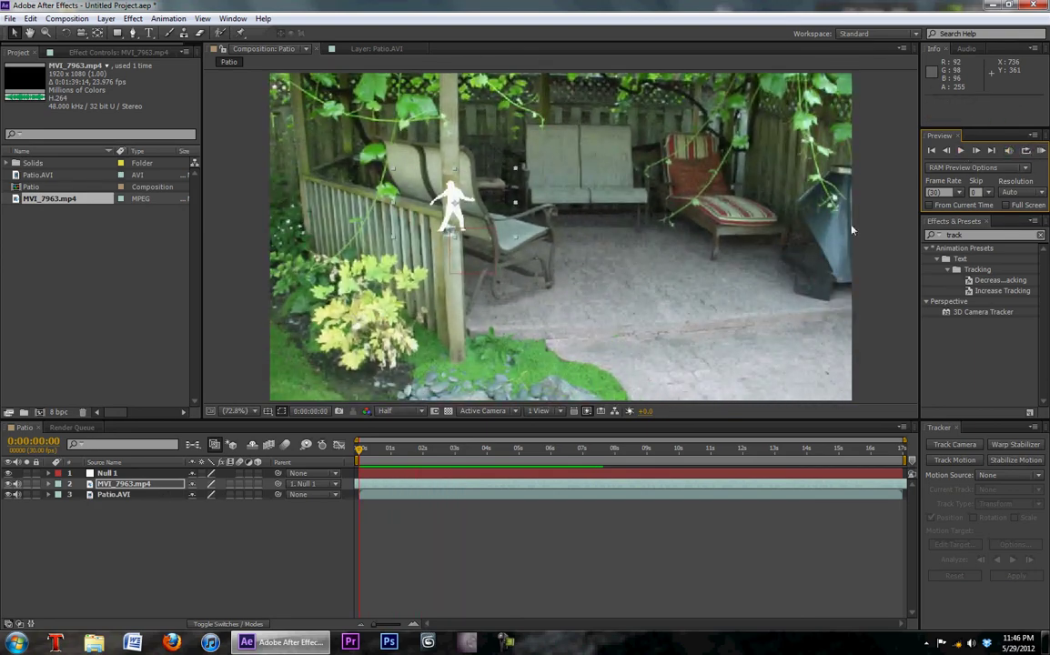
{"action": "left_click", "coordinate": [963, 152]}
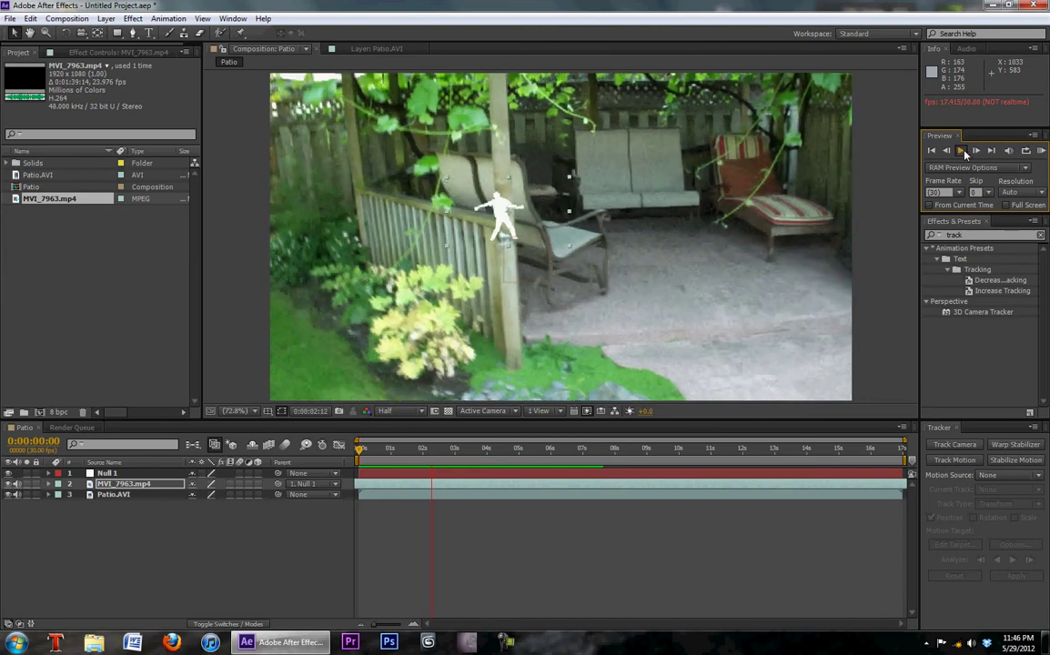
{"action": "left_click", "coordinate": [967, 154]}
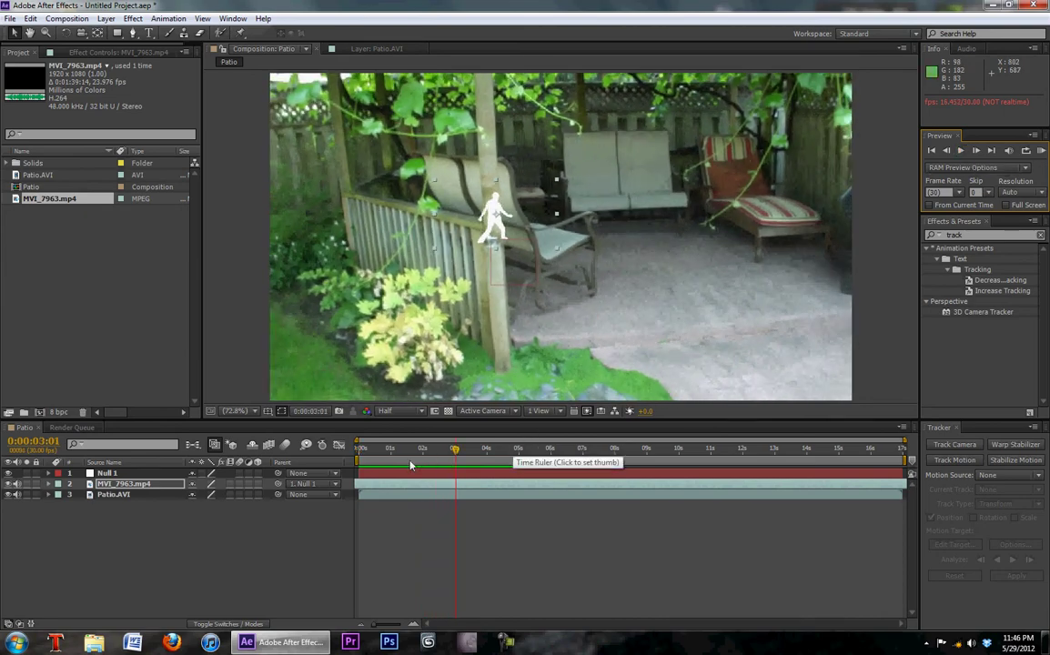
{"action": "key", "text": "Home"}
{"action": "left_click", "coordinate": [959, 153]}
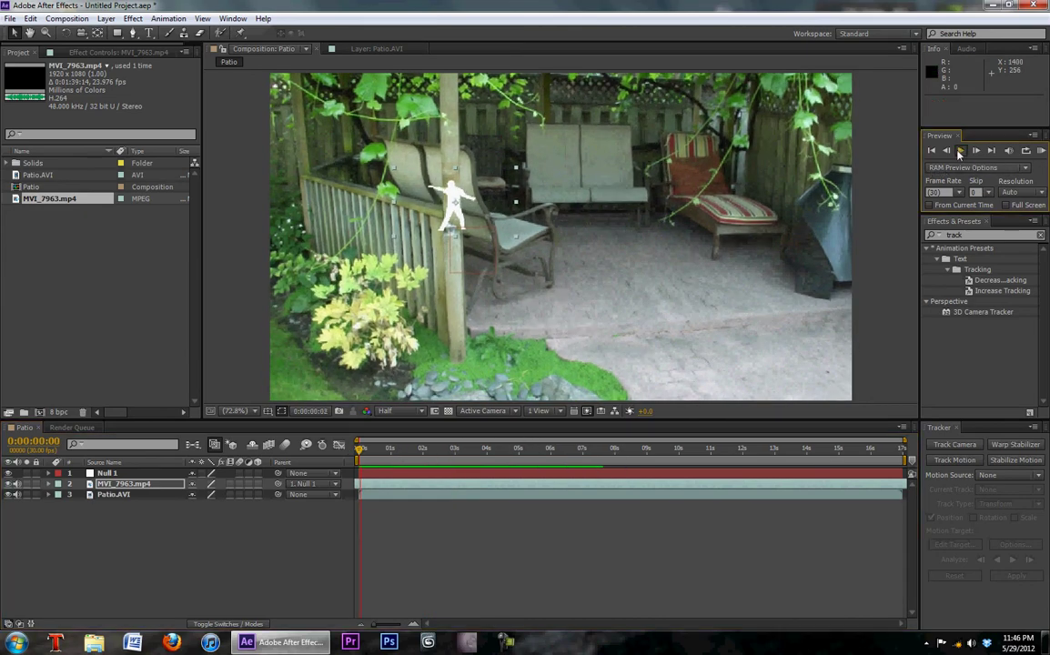